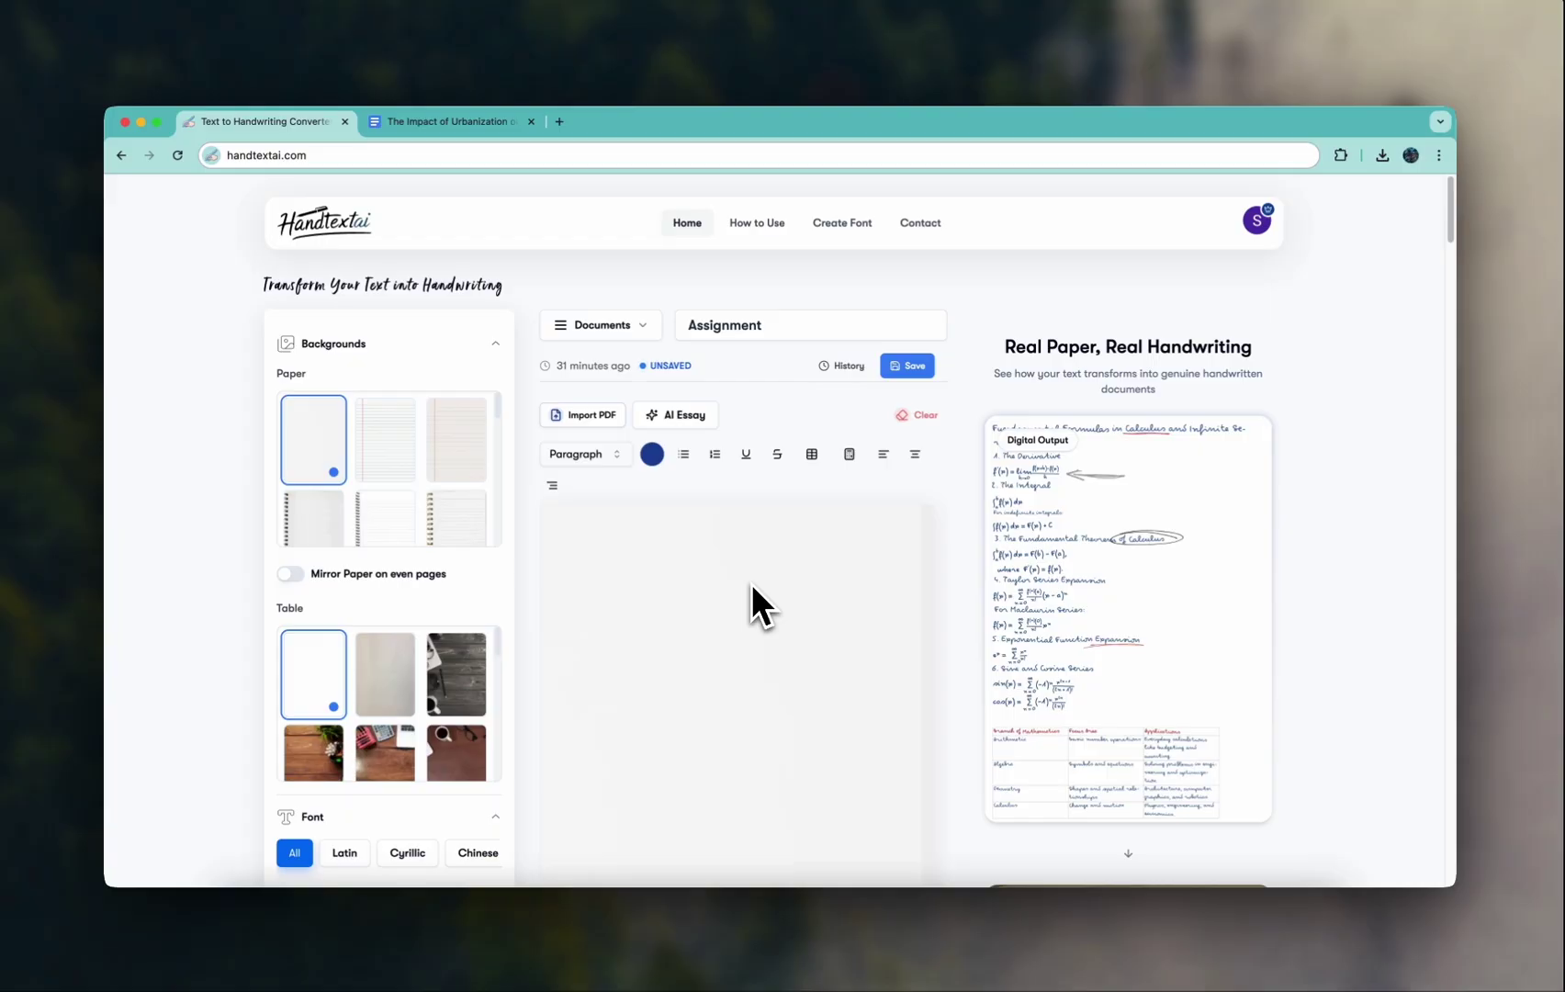
# - Switch to the Google Docs tab holding the urbanization assignment
pyautogui.click(454, 121)
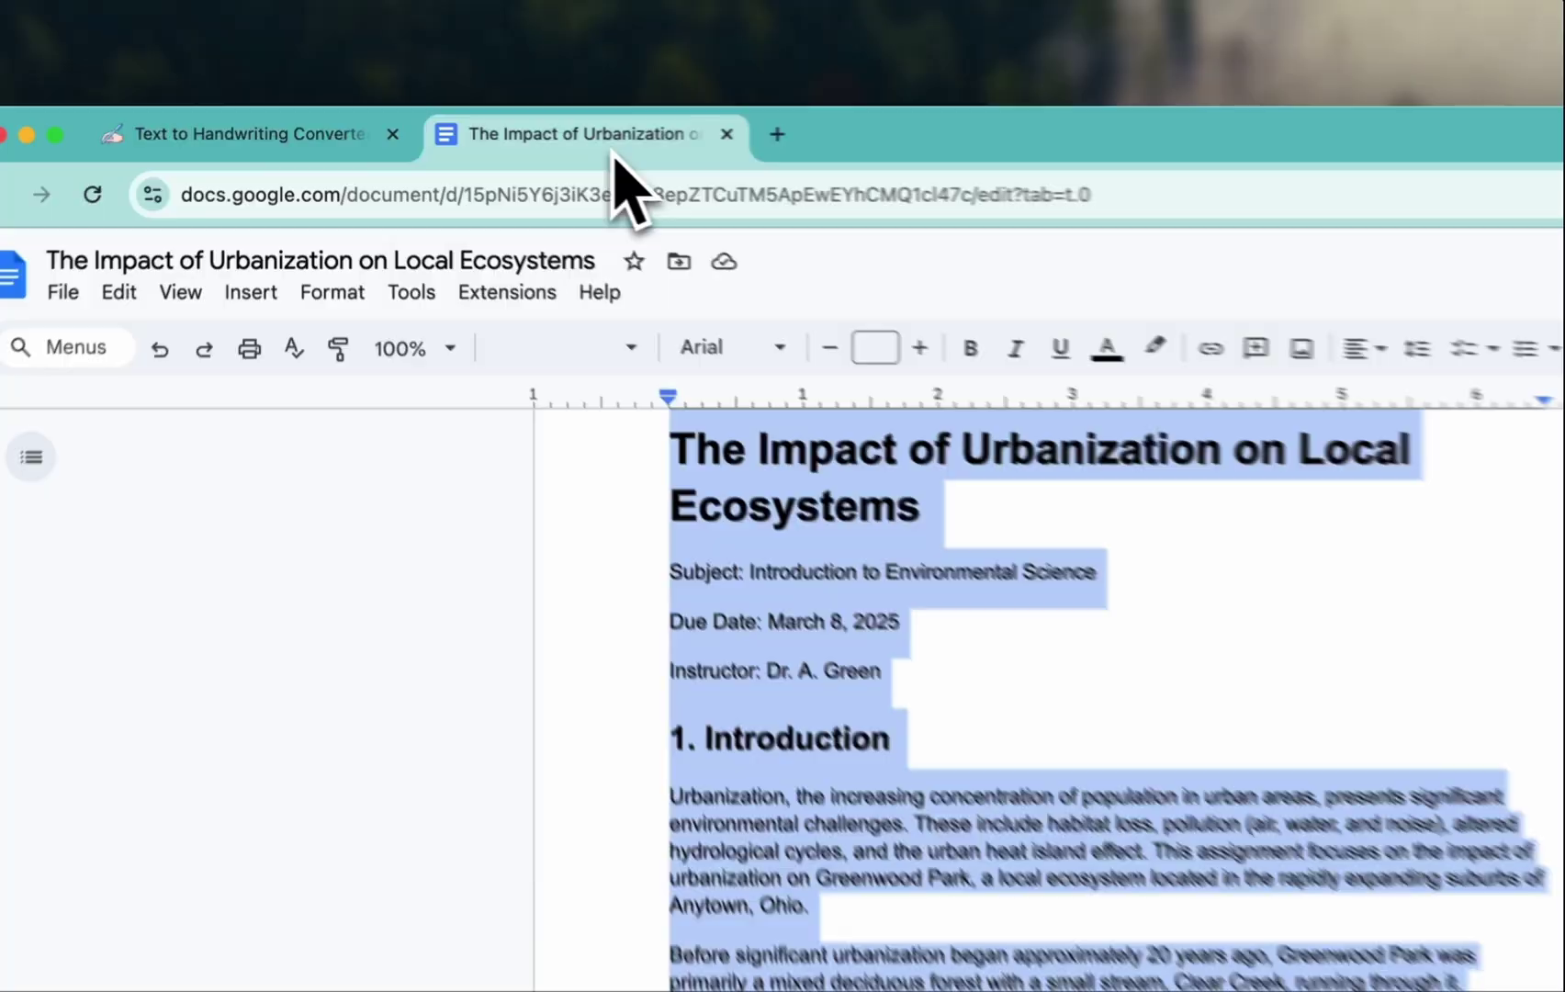
pyautogui.click(791, 609)
pyautogui.moveTo(555, 363); pyautogui.dragTo(978, 419)
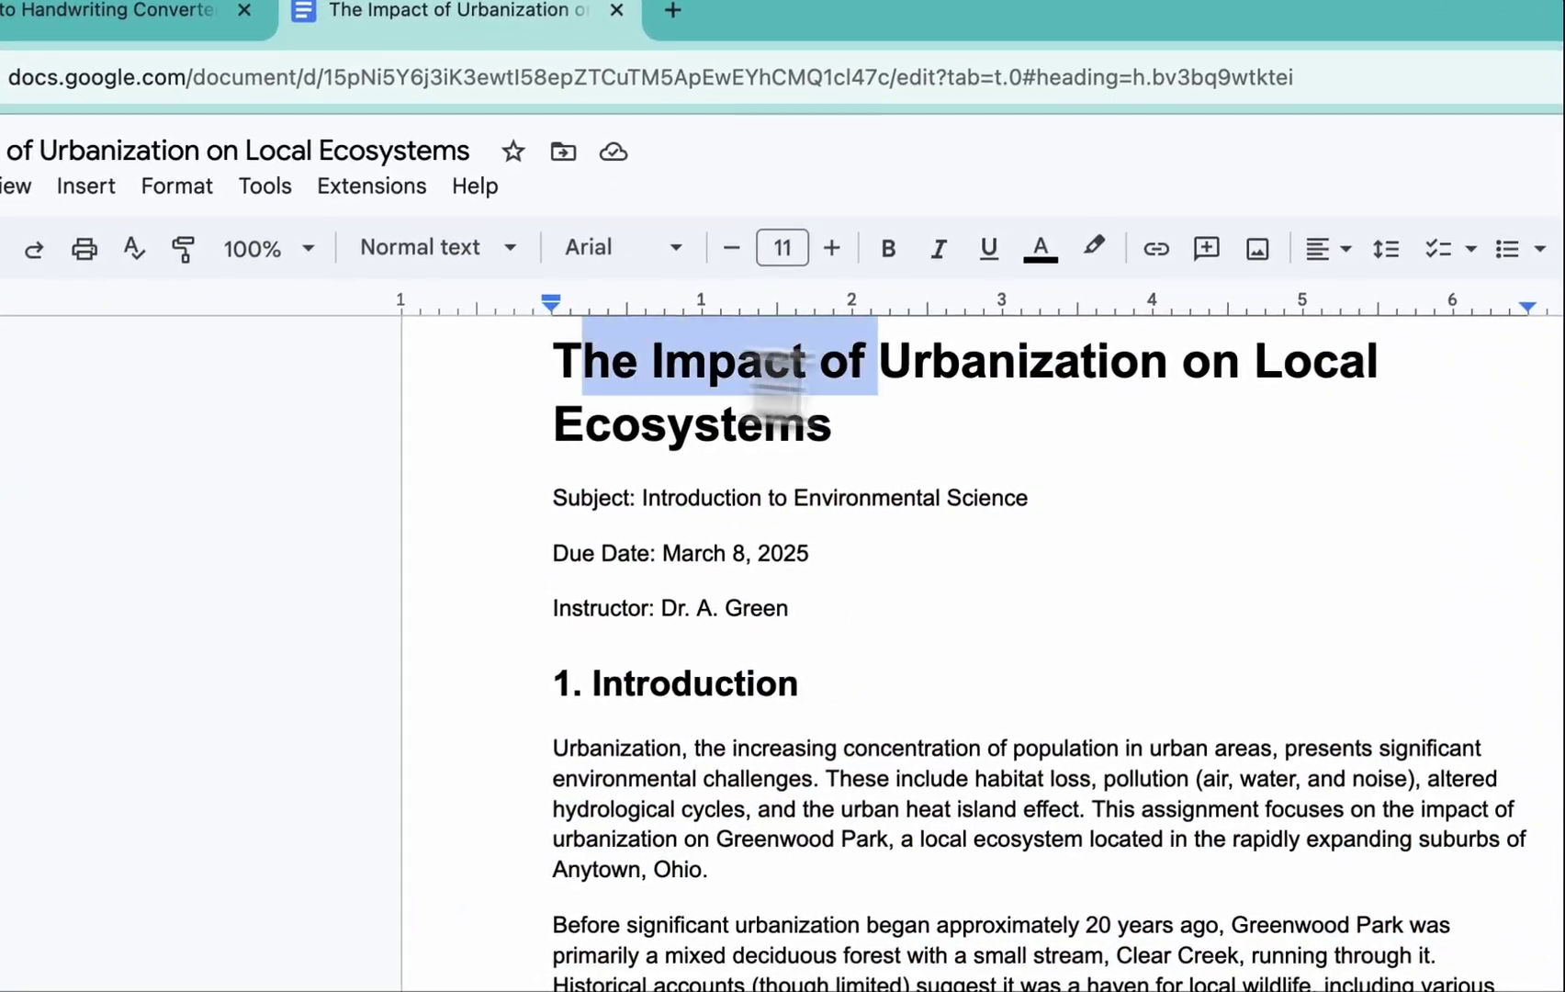
pyautogui.click(981, 418)
# - Scroll through the whole essay and select all of its text
pyautogui.scroll(-7, 981, 418)
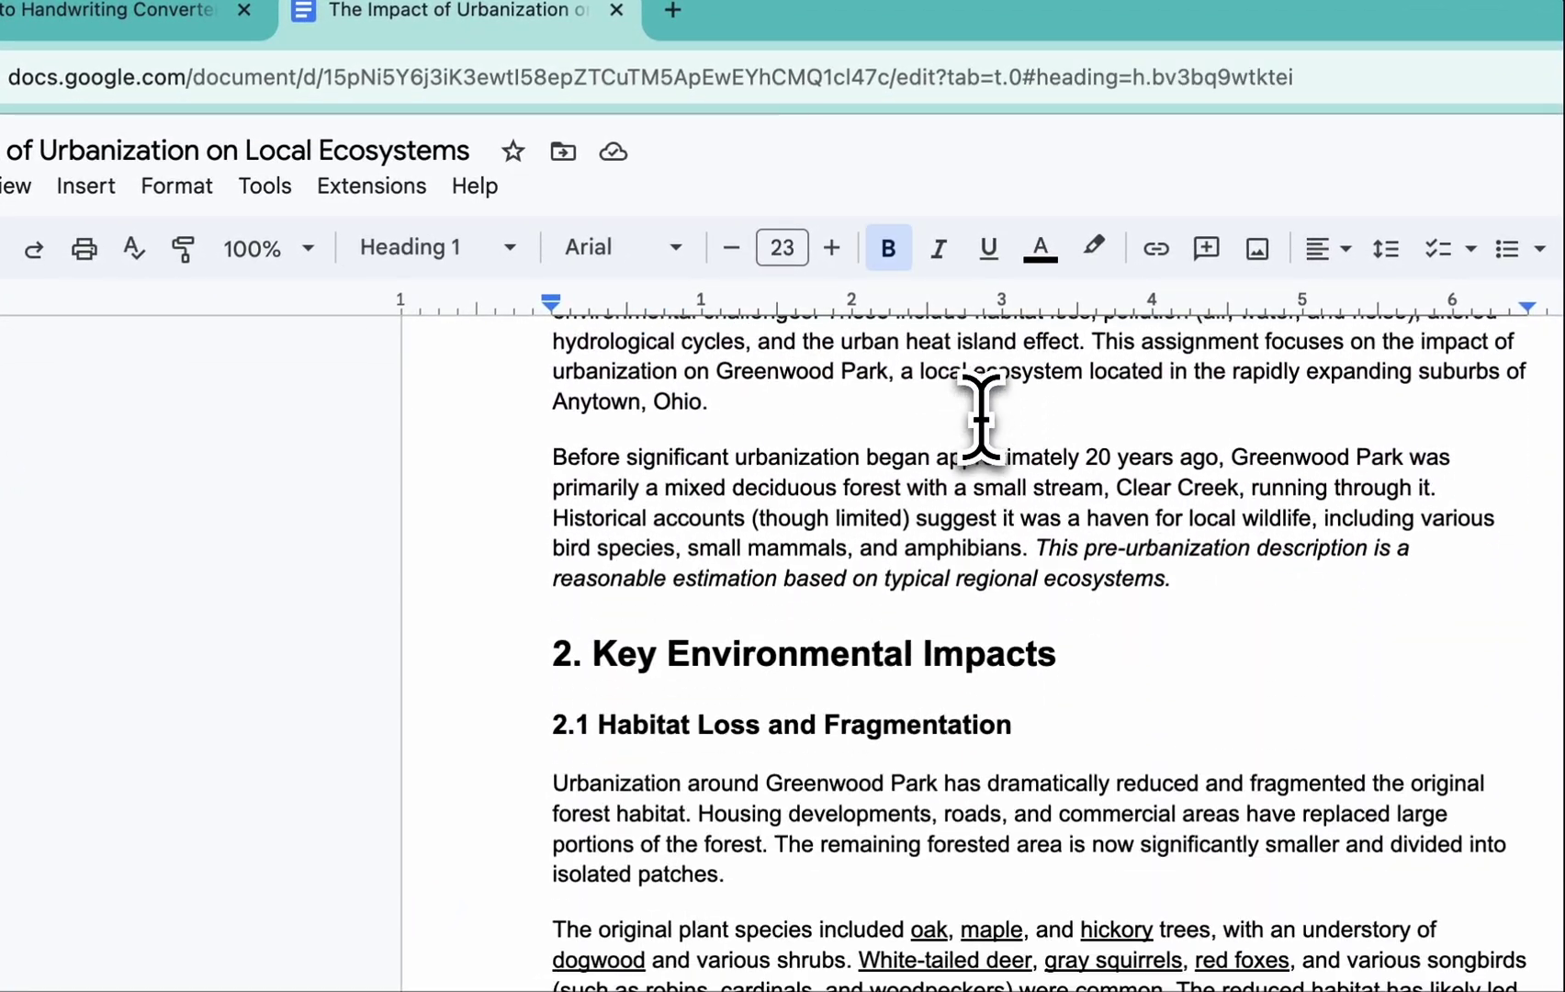
pyautogui.scroll(-10, 980, 418)
pyautogui.scroll(-10, 980, 418)
pyautogui.scroll(-5, 981, 418)
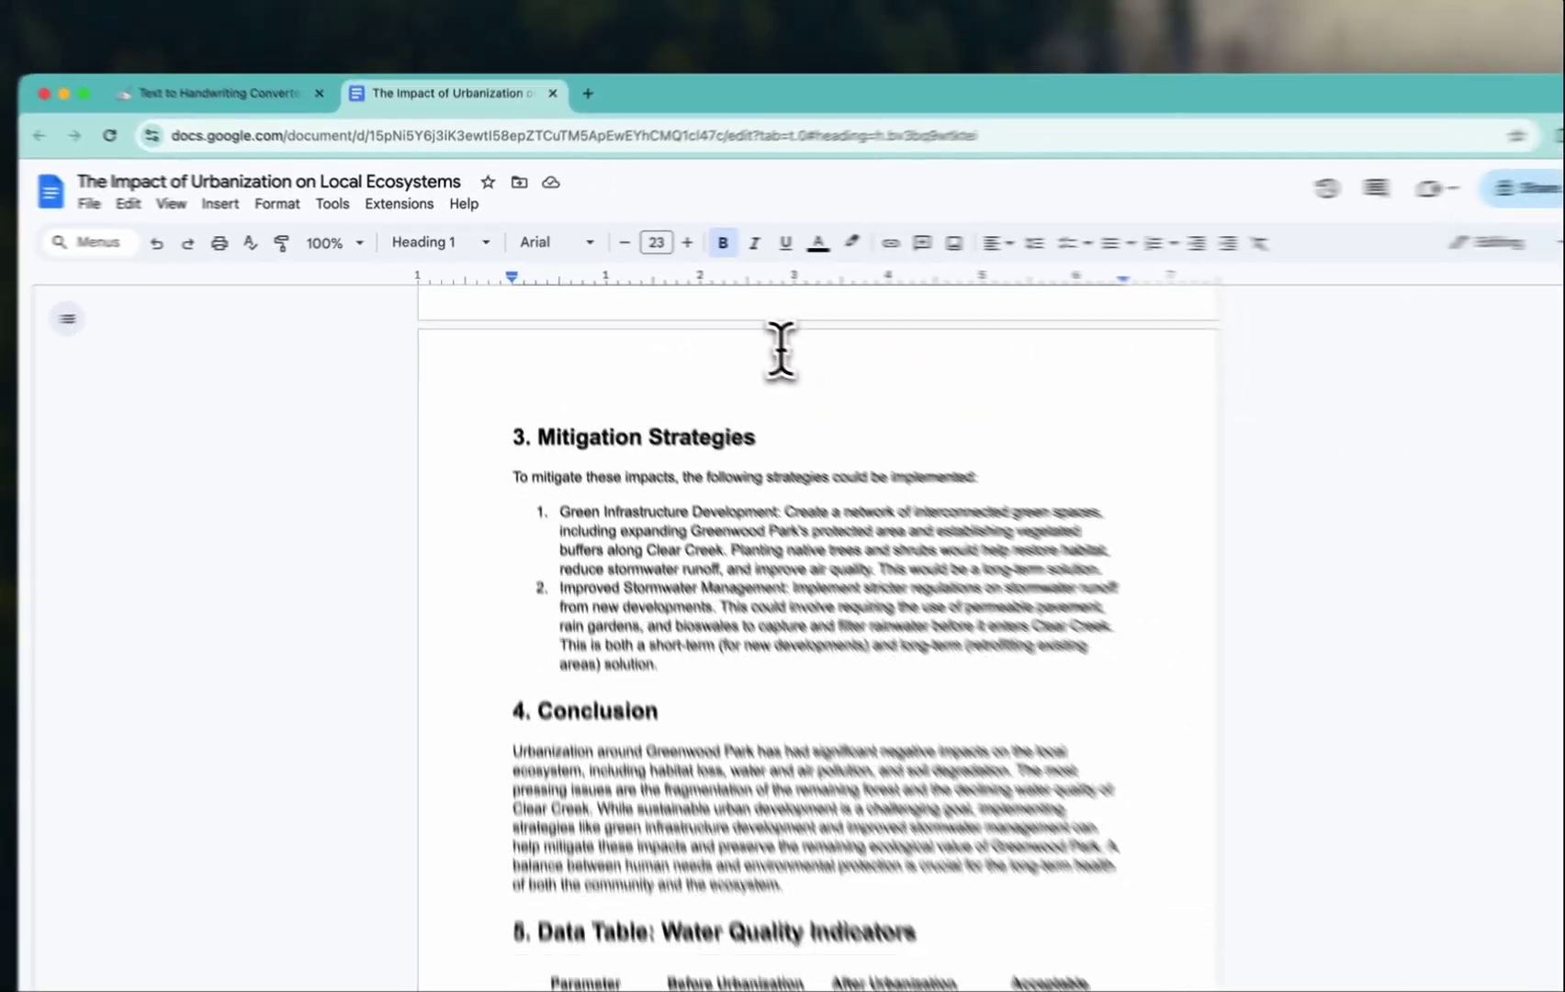
pyautogui.scroll(-5, 713, 323)
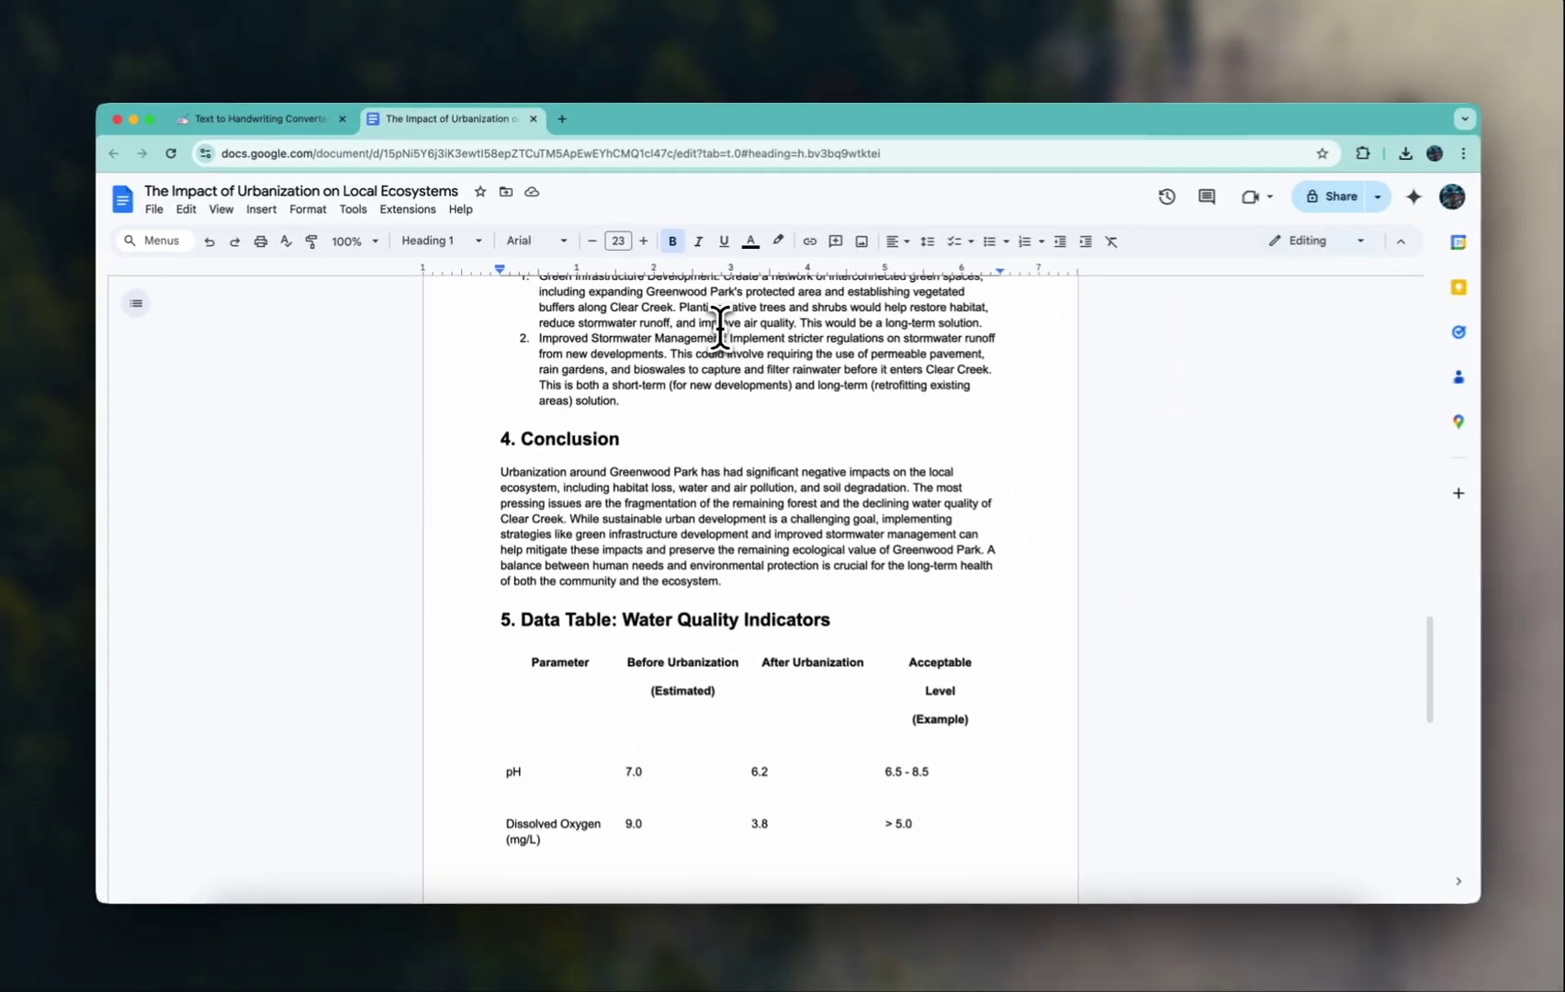
pyautogui.scroll(-4, 714, 324)
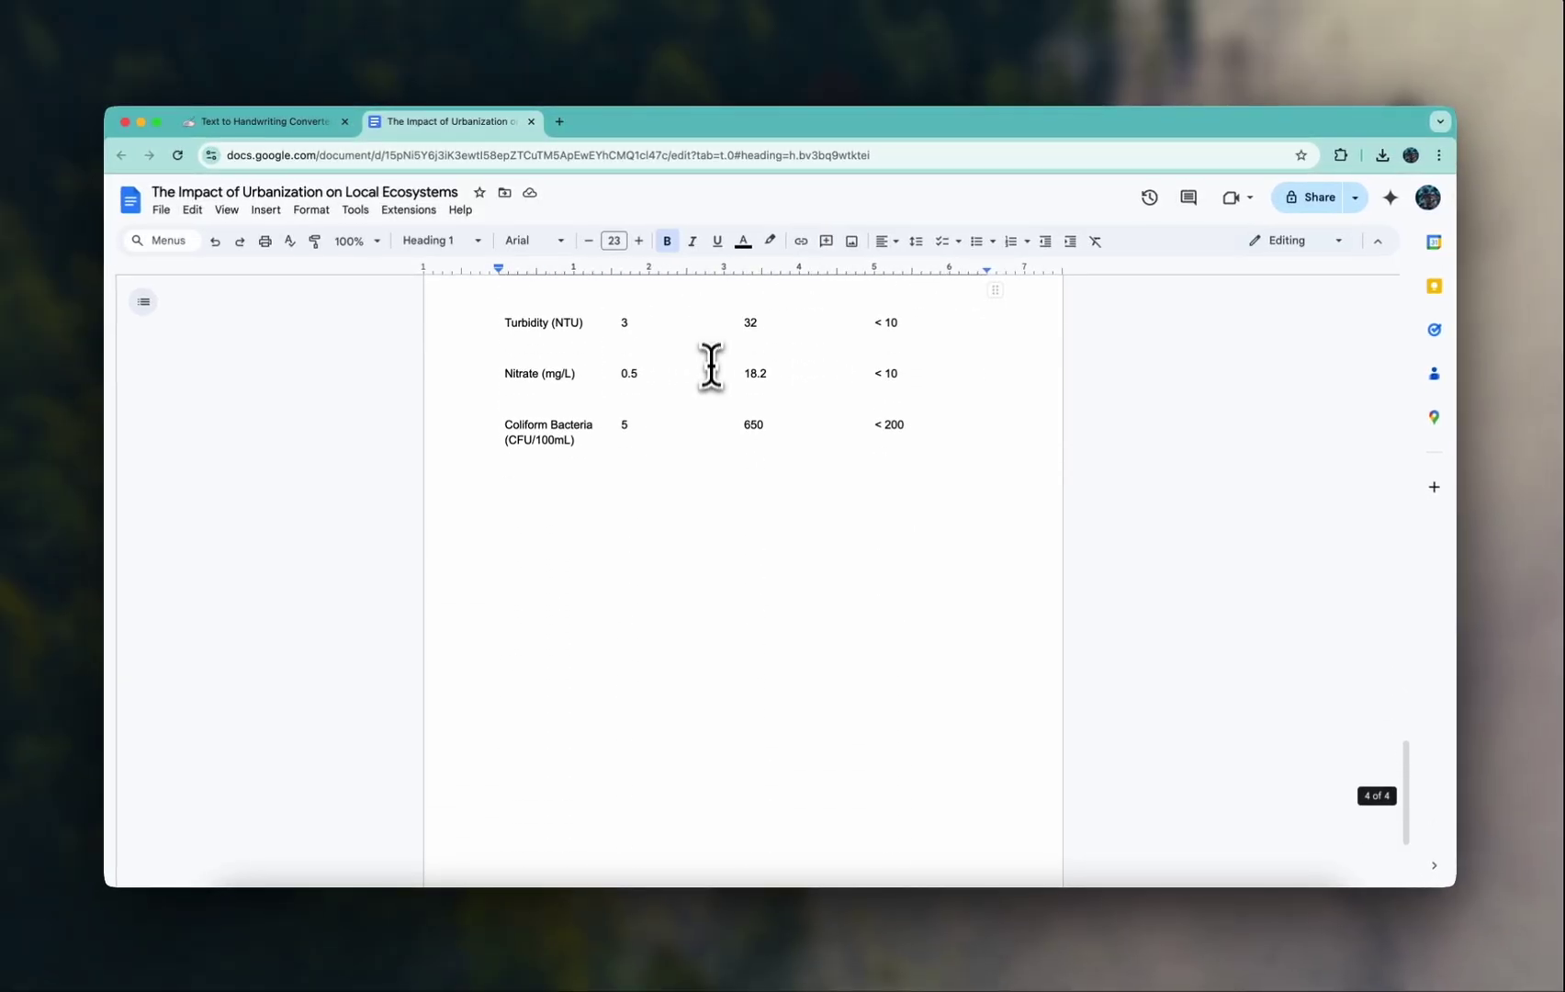
pyautogui.scroll(10, 711, 366)
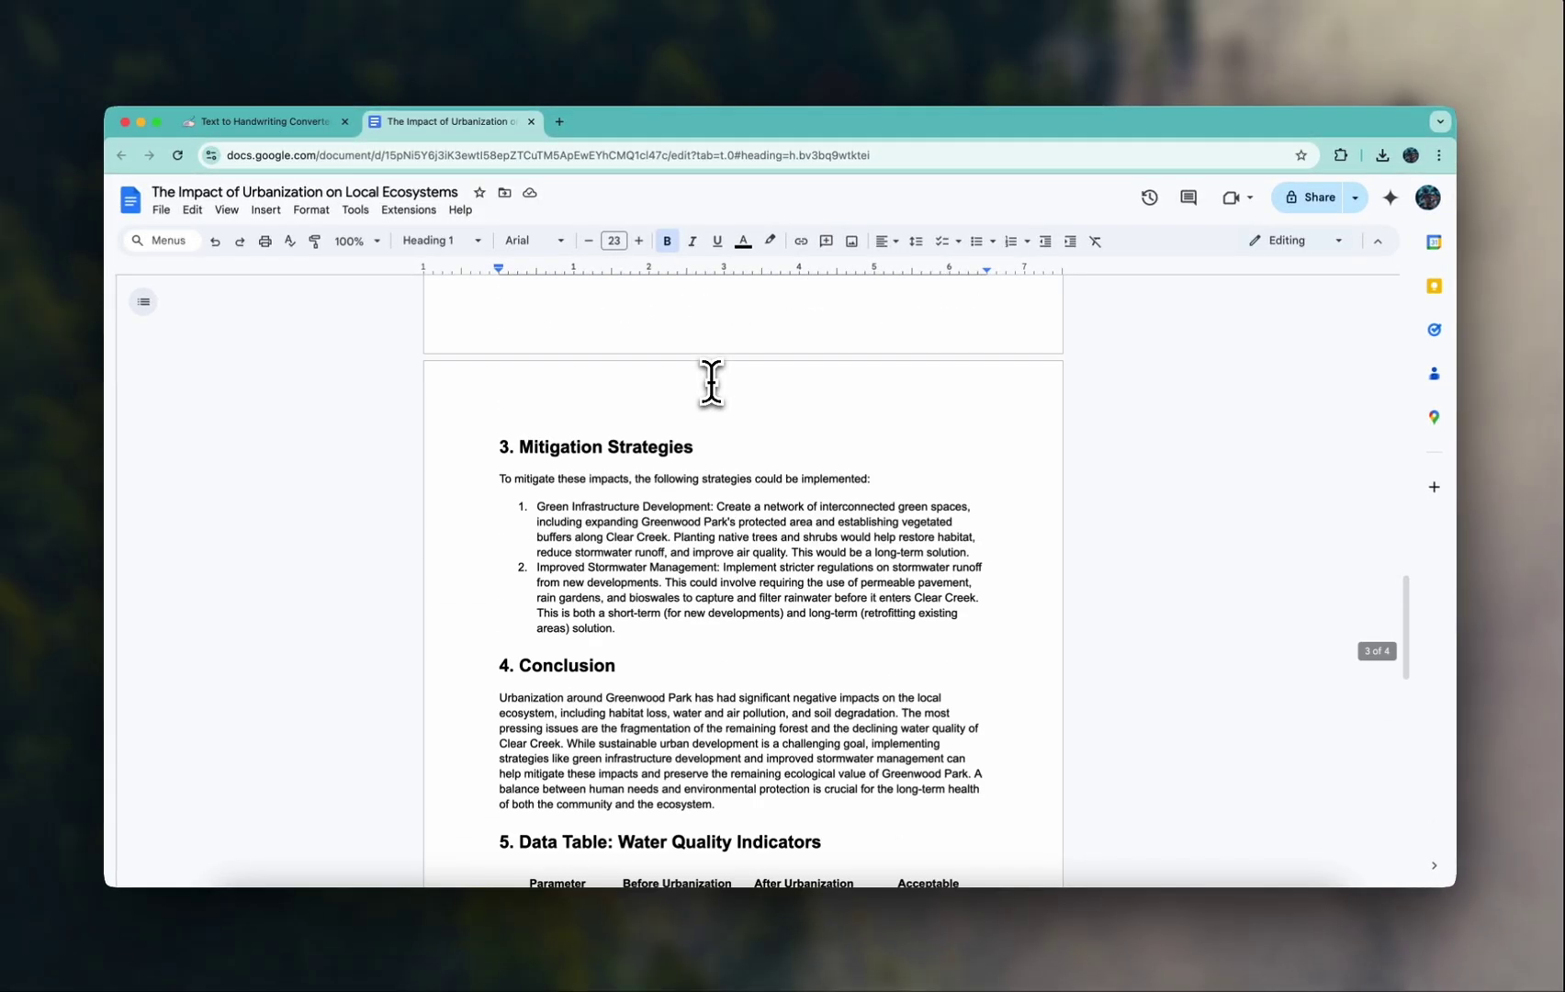
pyautogui.scroll(20, 709, 384)
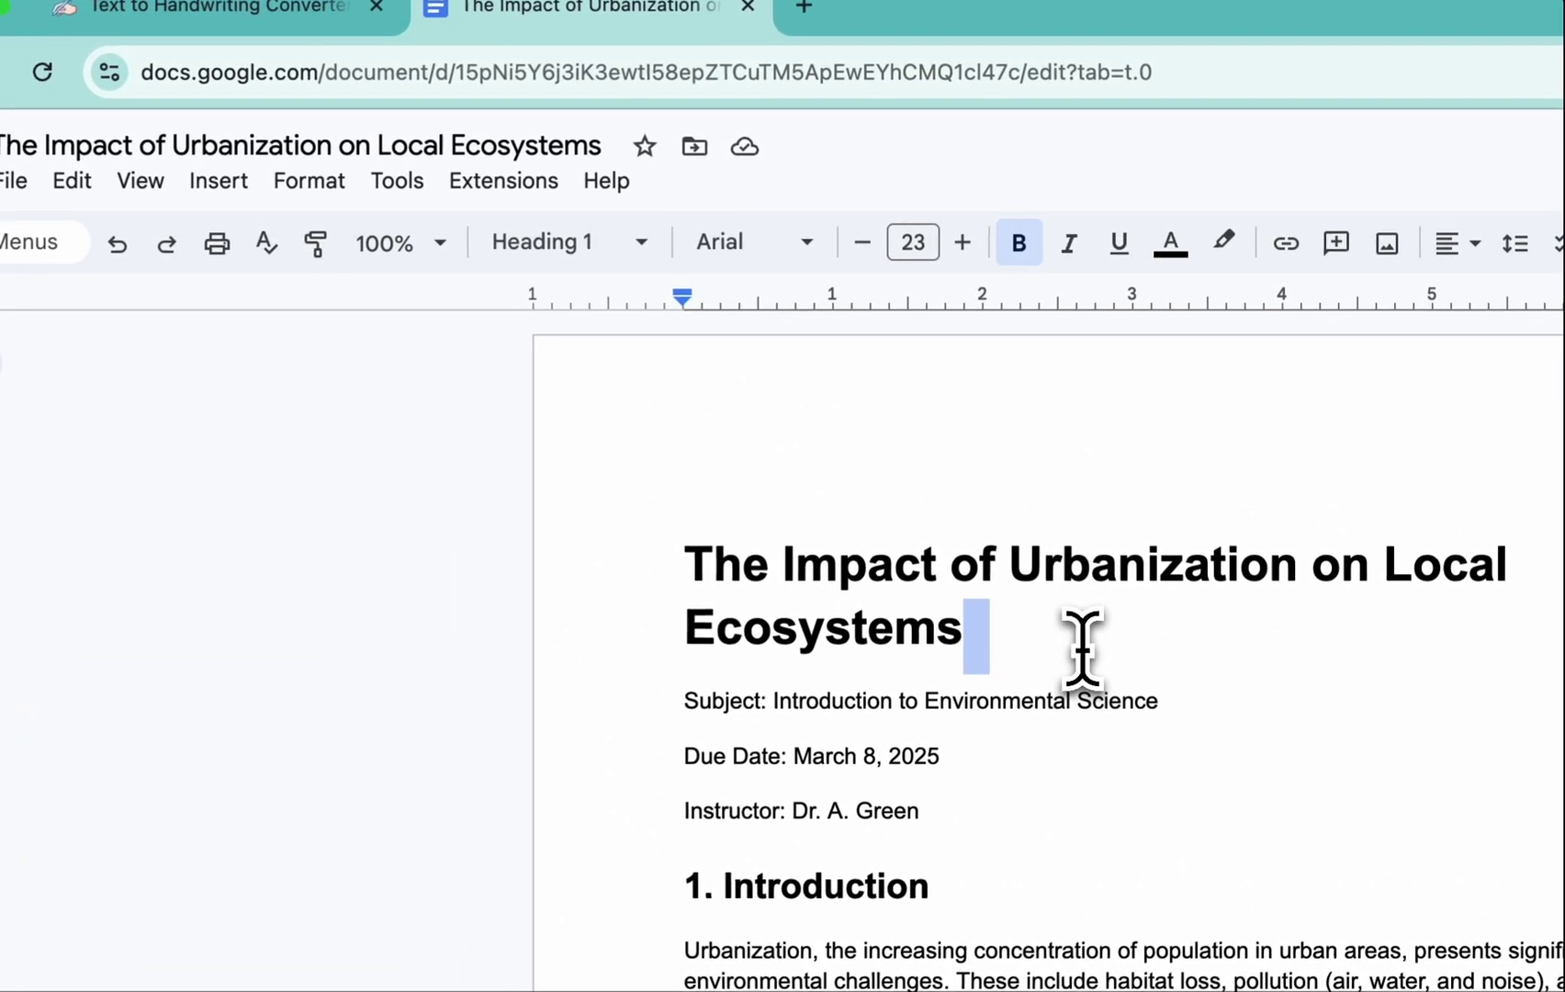
pyautogui.click(1063, 636)
pyautogui.hotkey('ctrl', 'a')
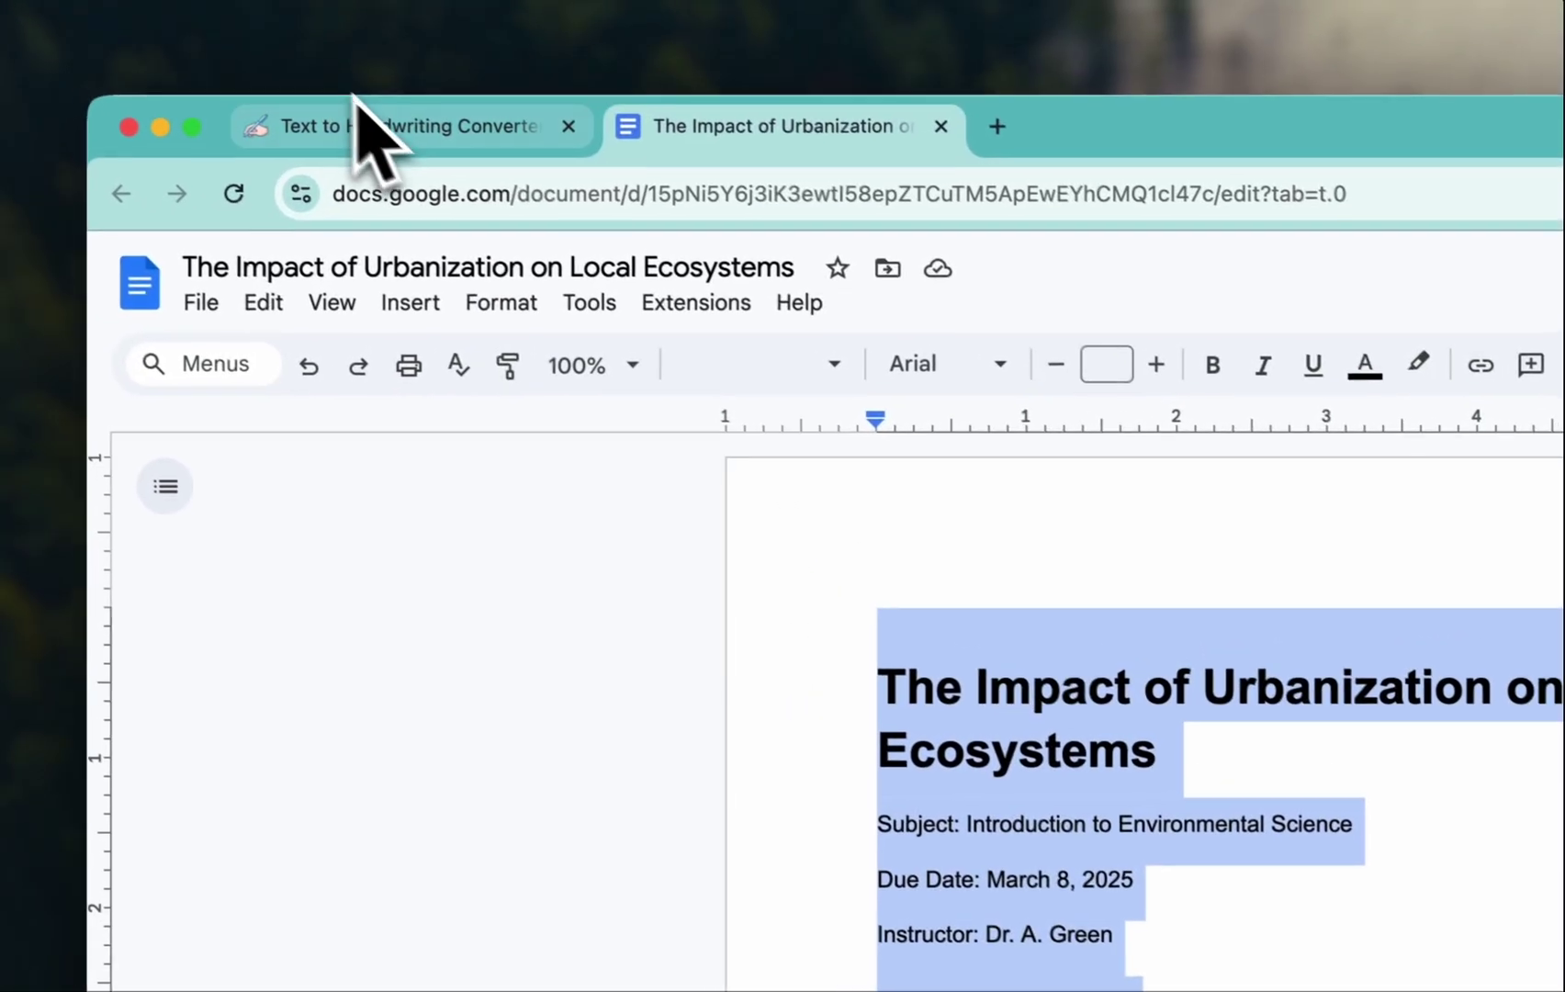
# - Paste the urbanization essay, with its headings, lists and table, into Handtextai's editor
pyautogui.click(212, 7)
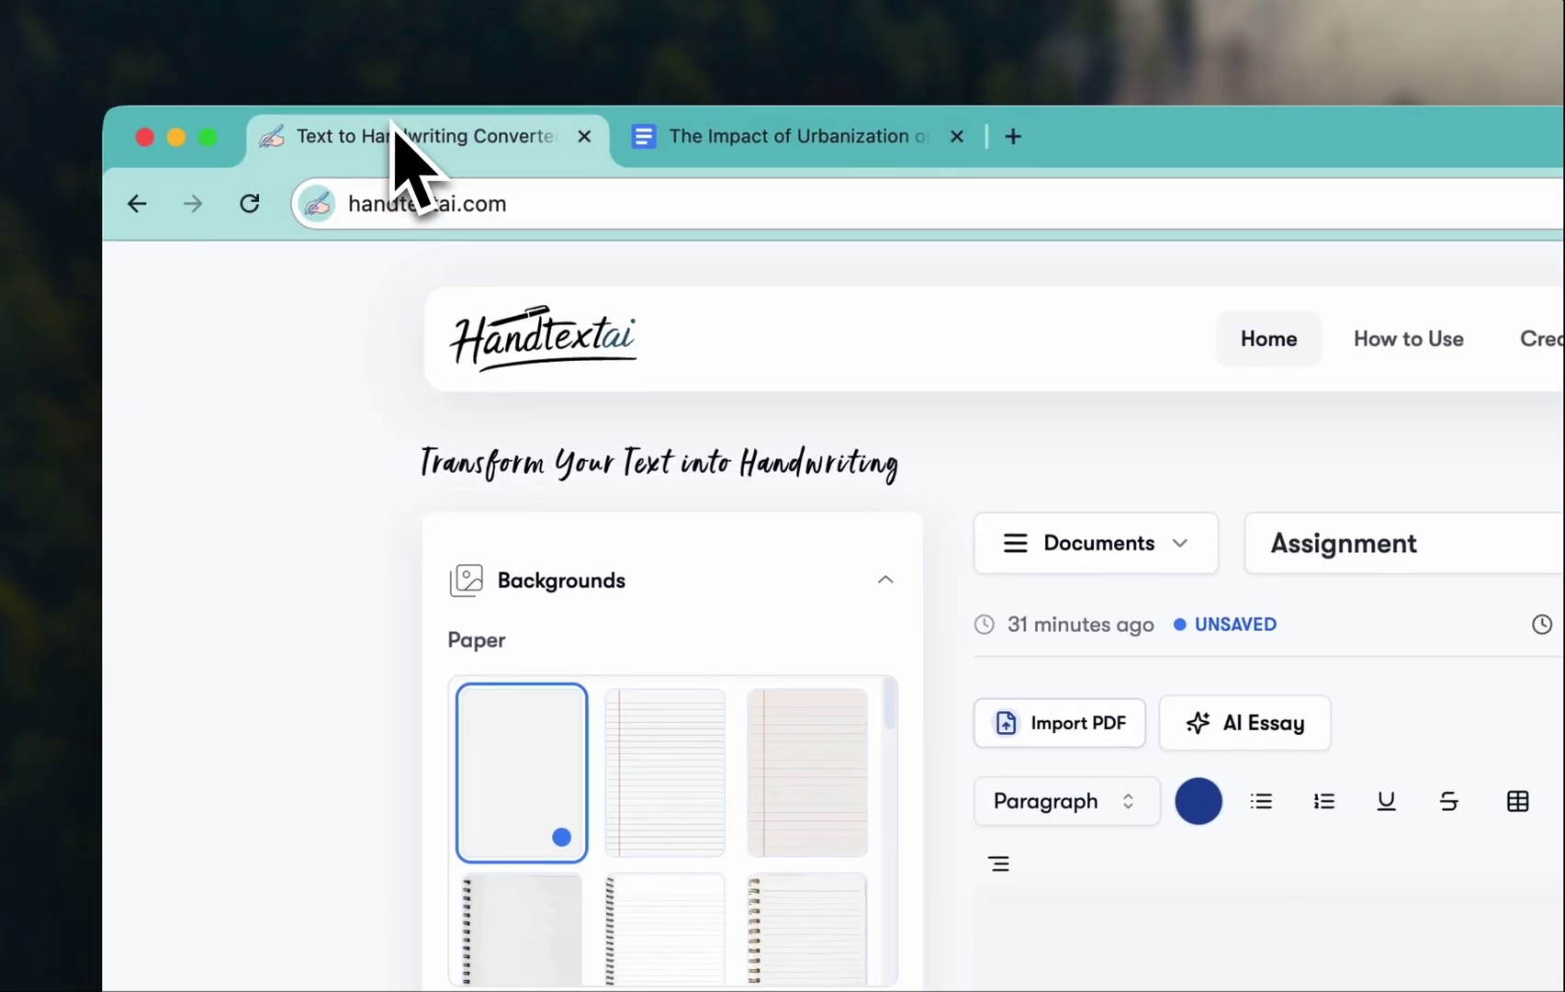
pyautogui.hotkey('ctrl', 'v')
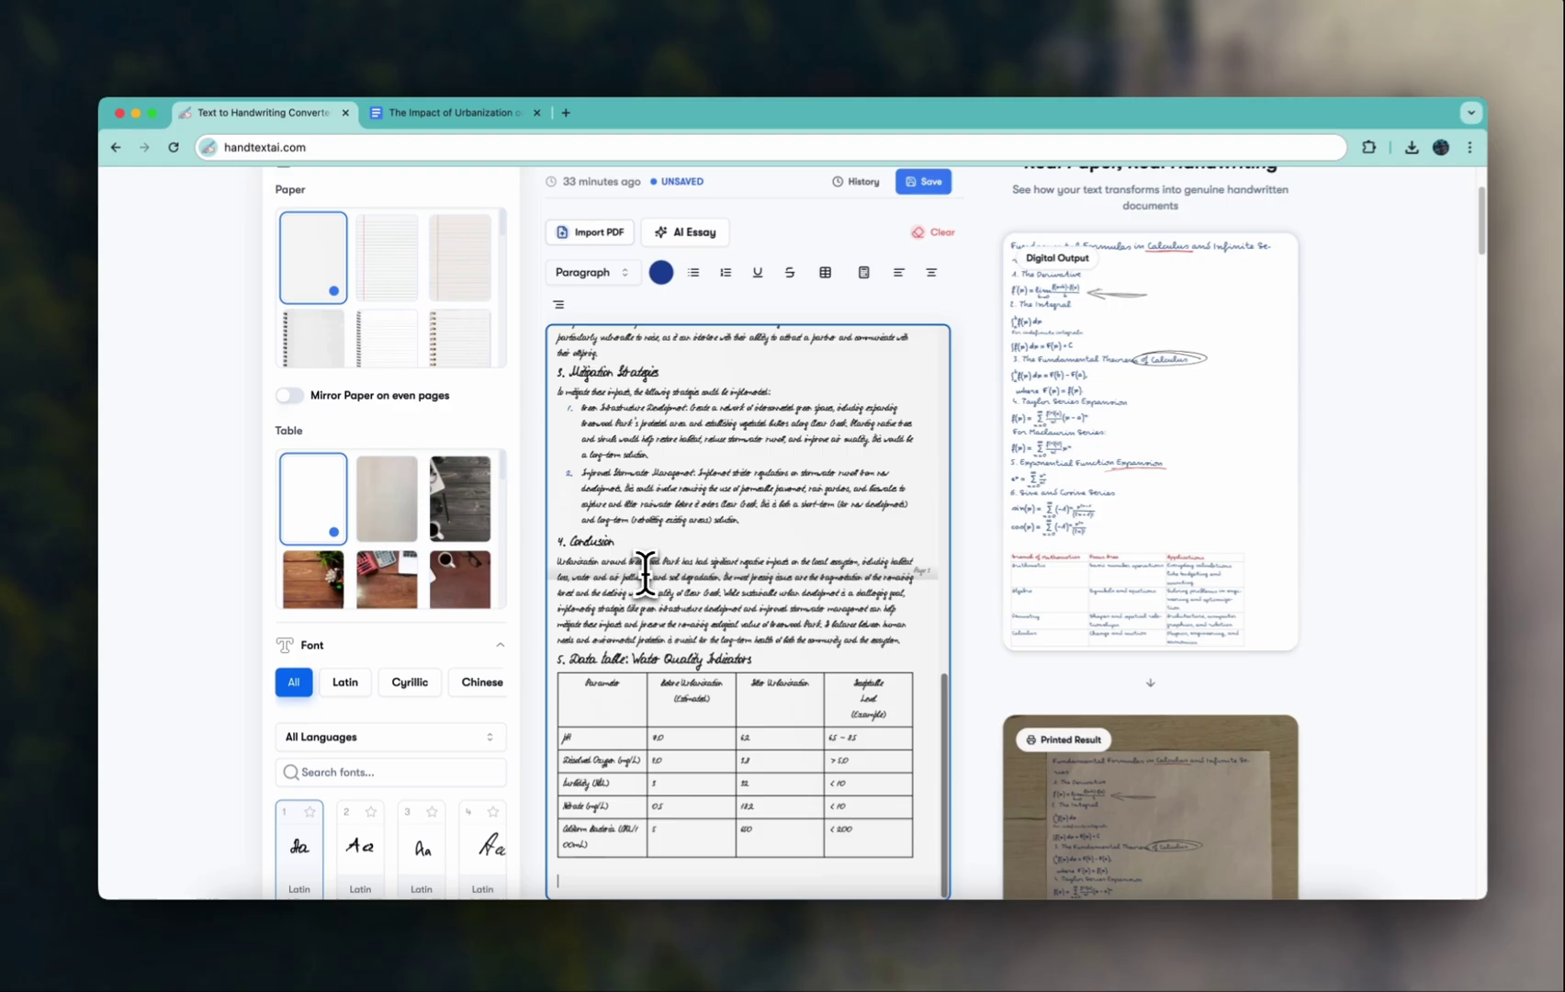
pyautogui.scroll(3, 636, 570)
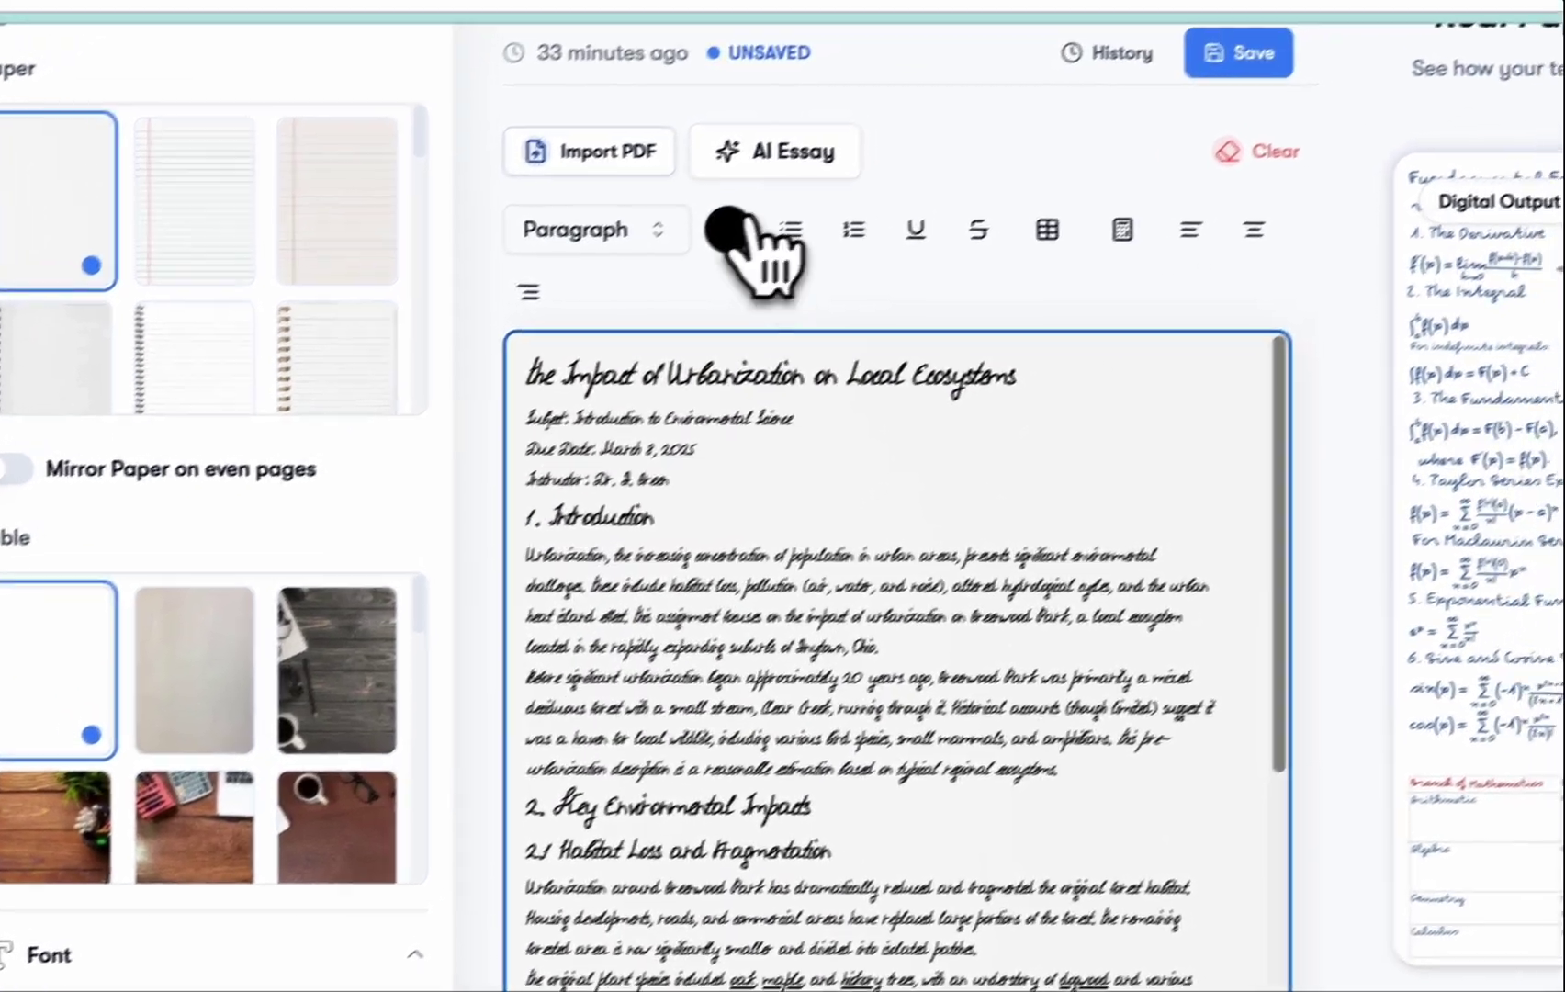
# - Recolour all the handwritten essay text from black to blue ink
pyautogui.hotkey('ctrl', 'a')
pyautogui.click(735, 232)
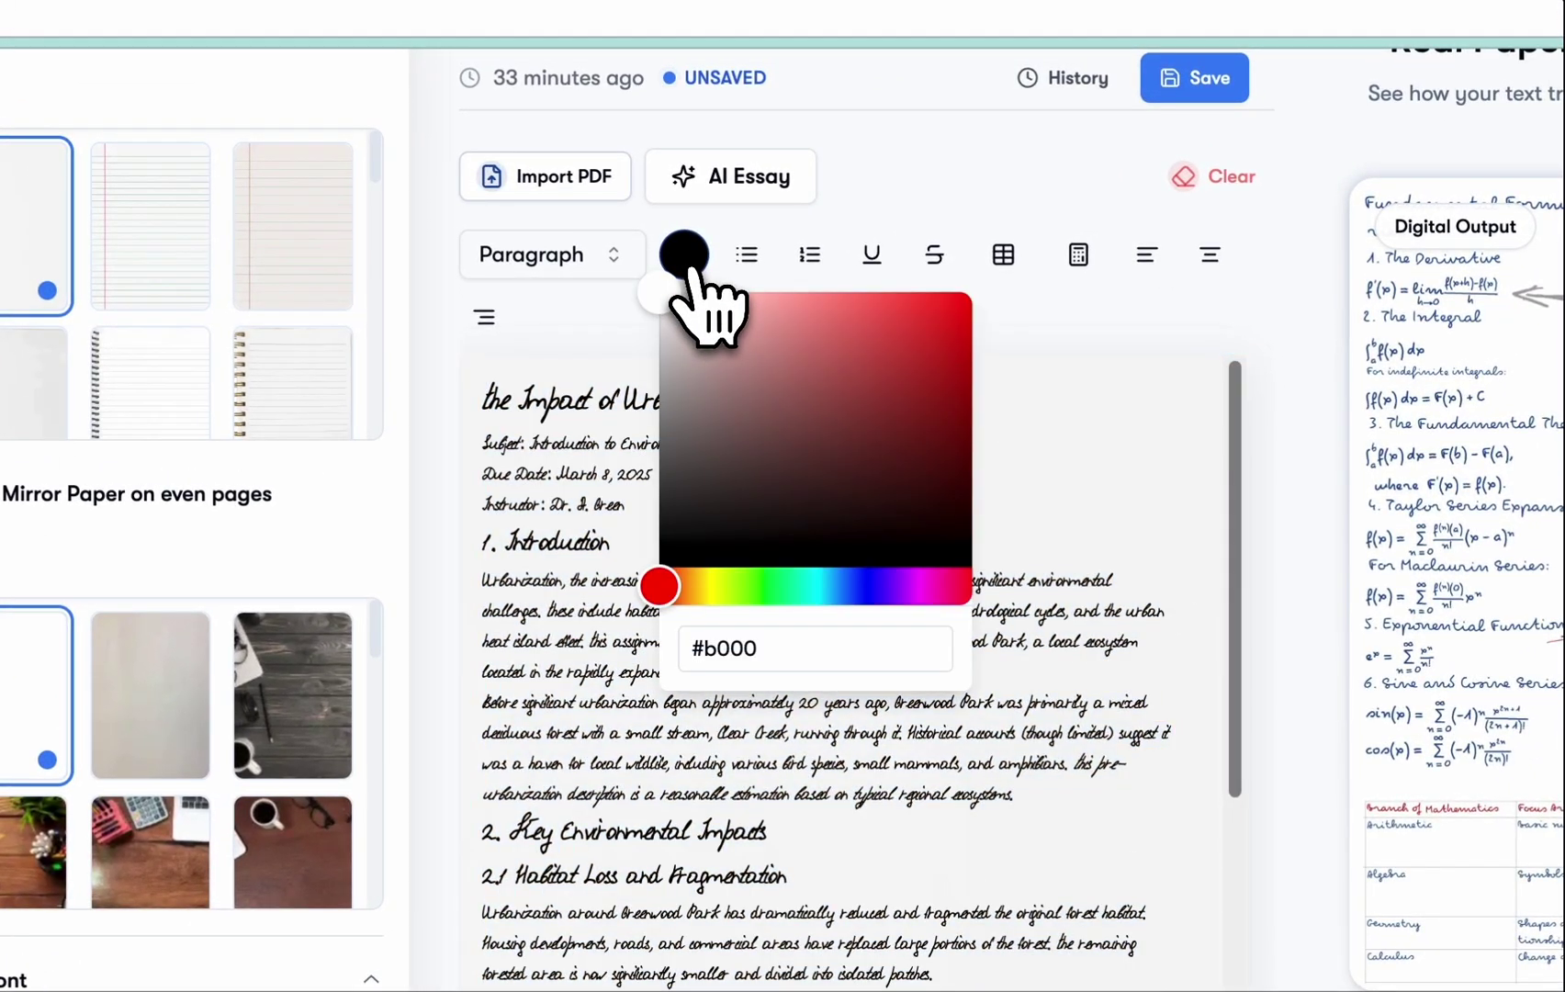
pyautogui.click(854, 587)
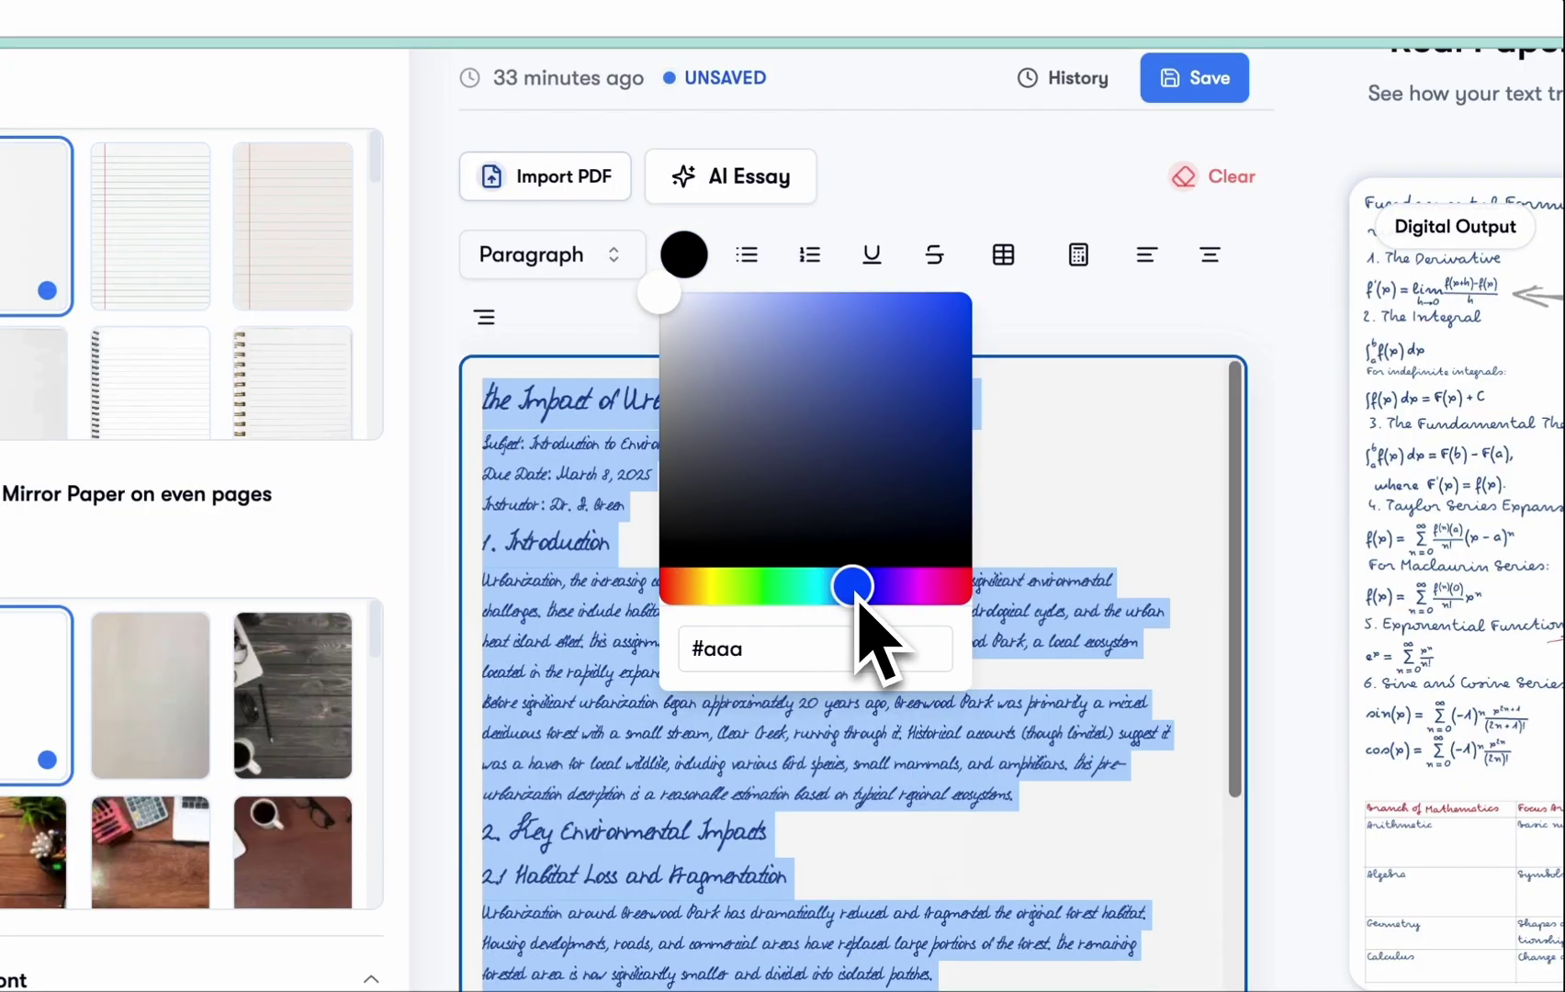
pyautogui.click(794, 875)
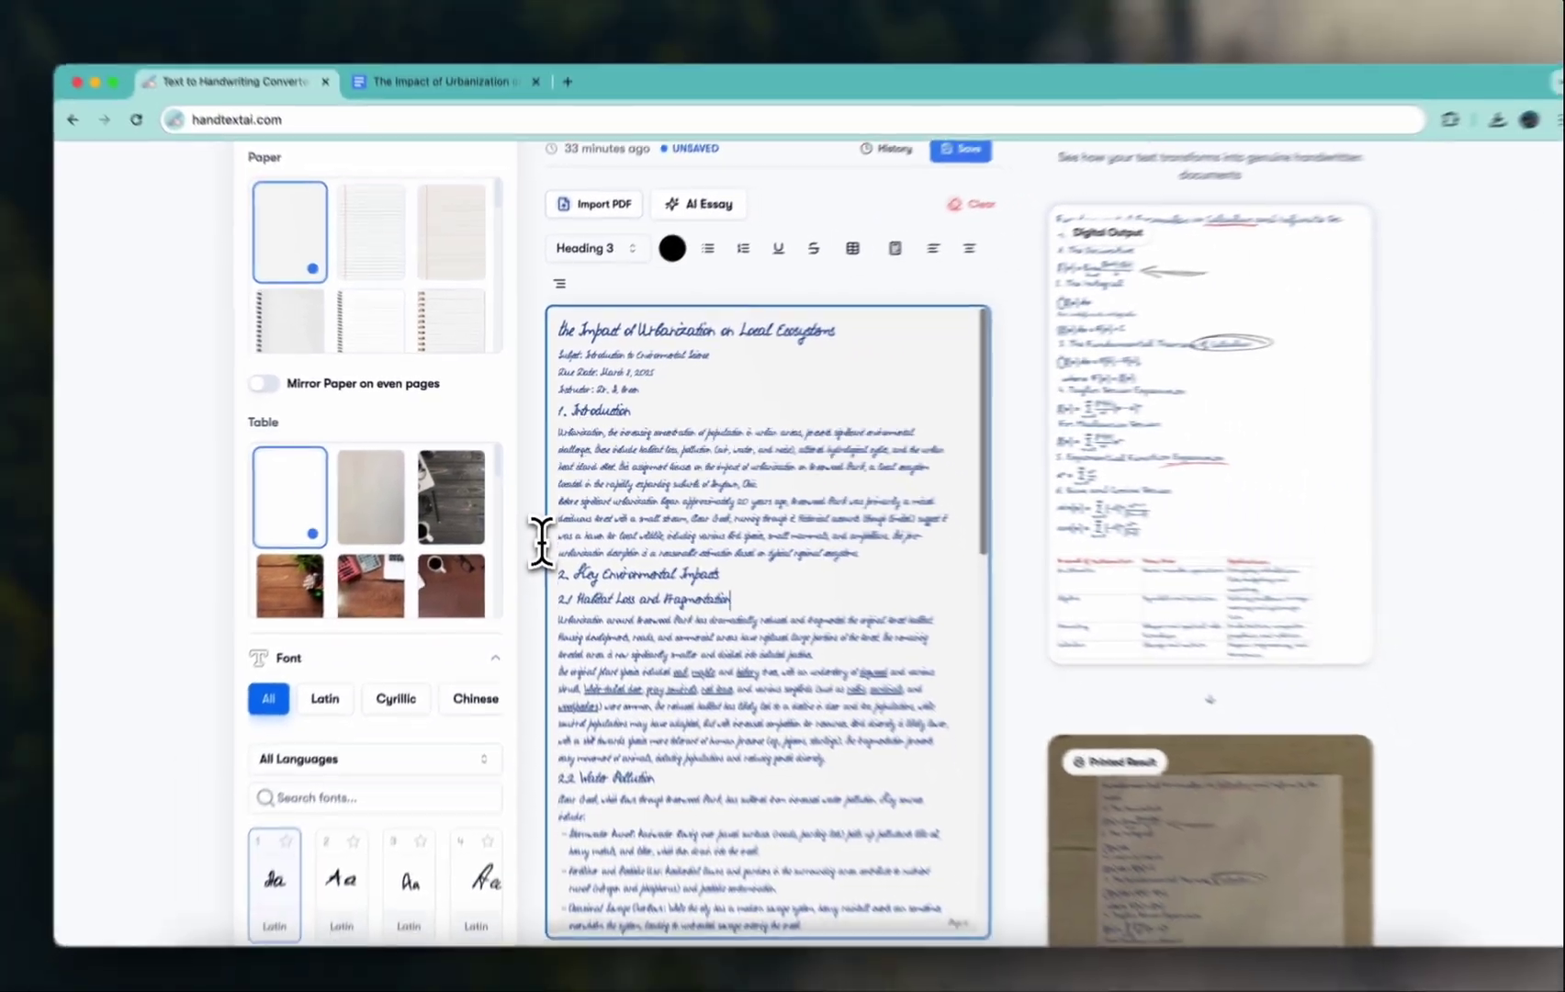
# - Try handwriting fonts 2, 4 and 3, then settle on font 2
pyautogui.scroll(-5, 533, 514)
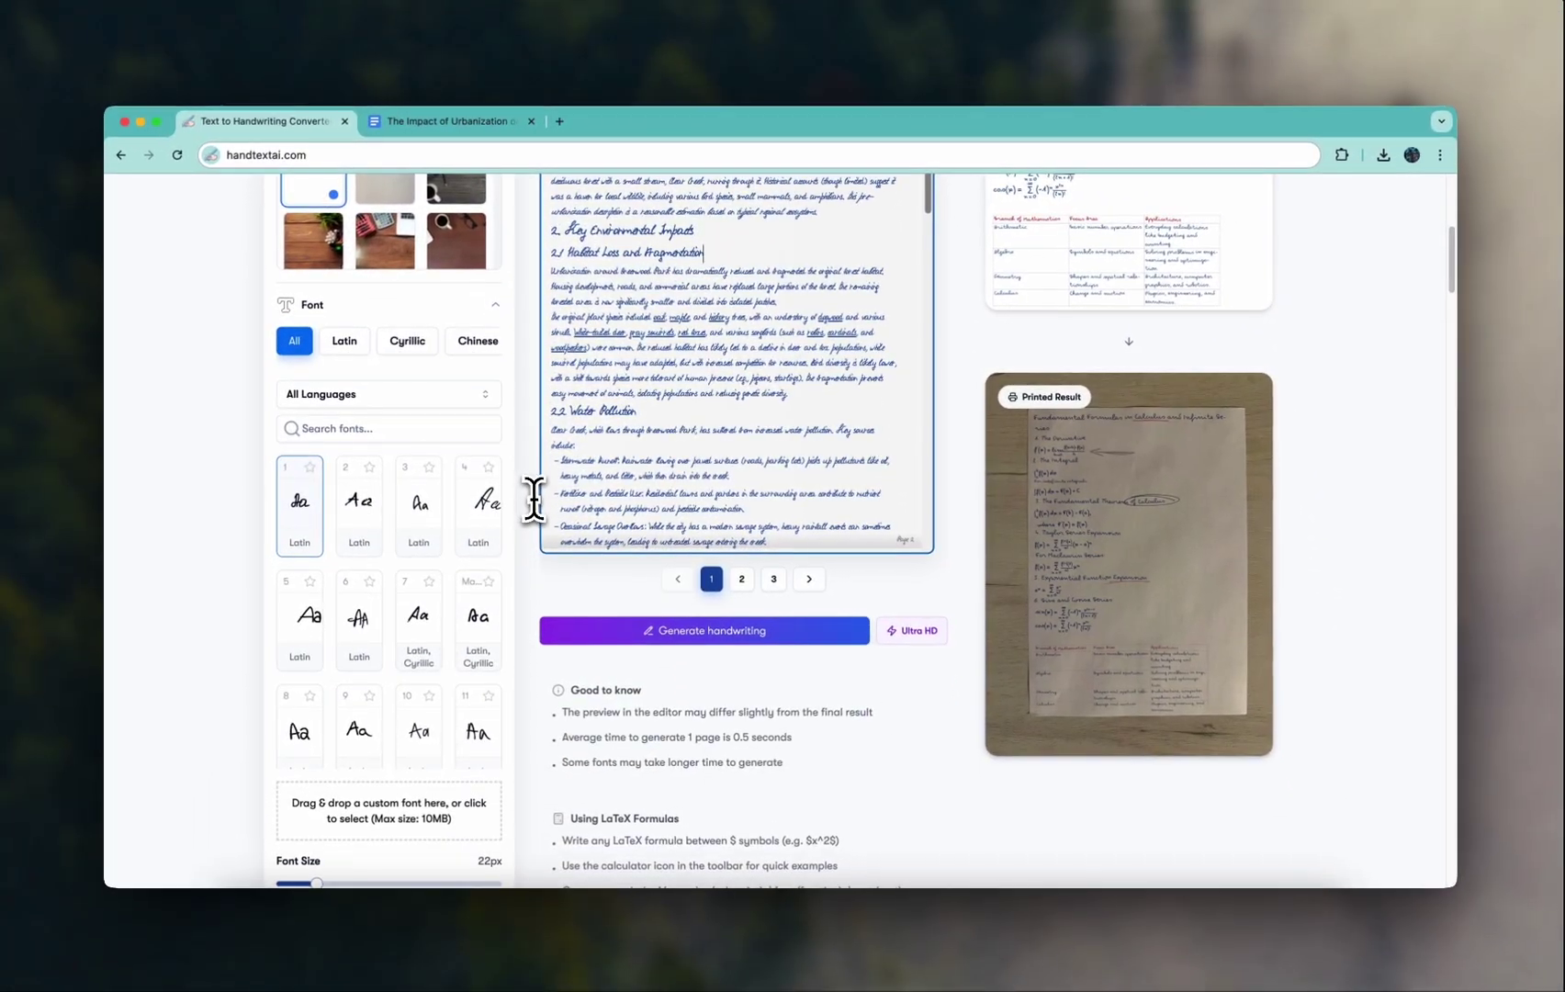
pyautogui.click(366, 512)
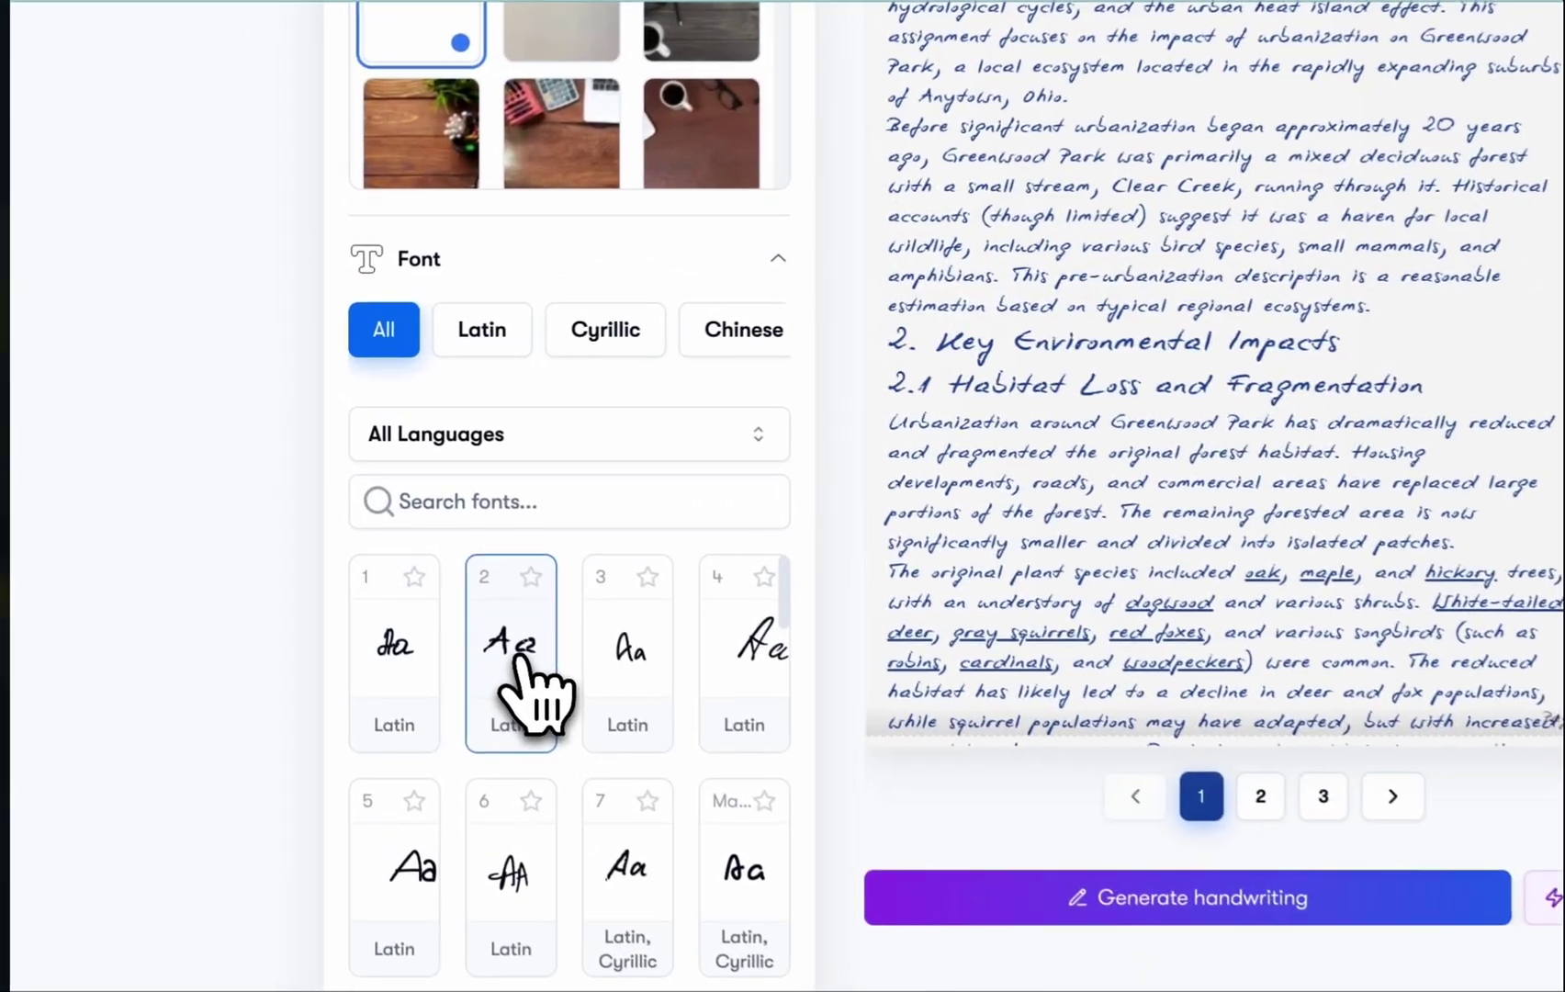
pyautogui.click(729, 665)
pyautogui.click(653, 665)
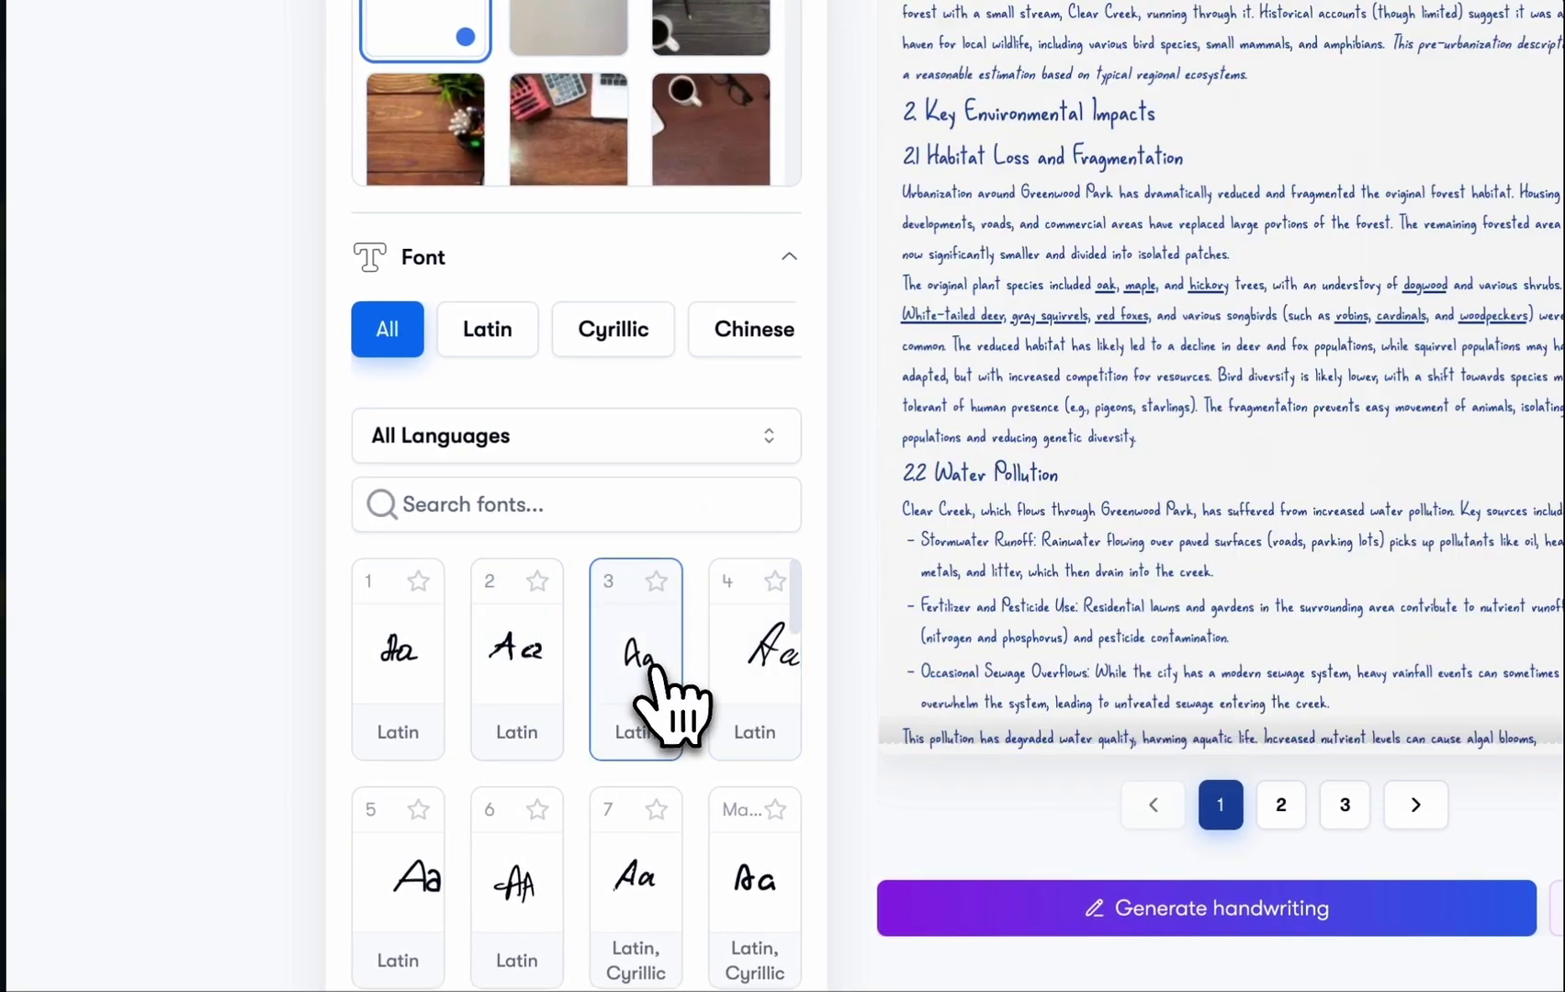
pyautogui.click(563, 711)
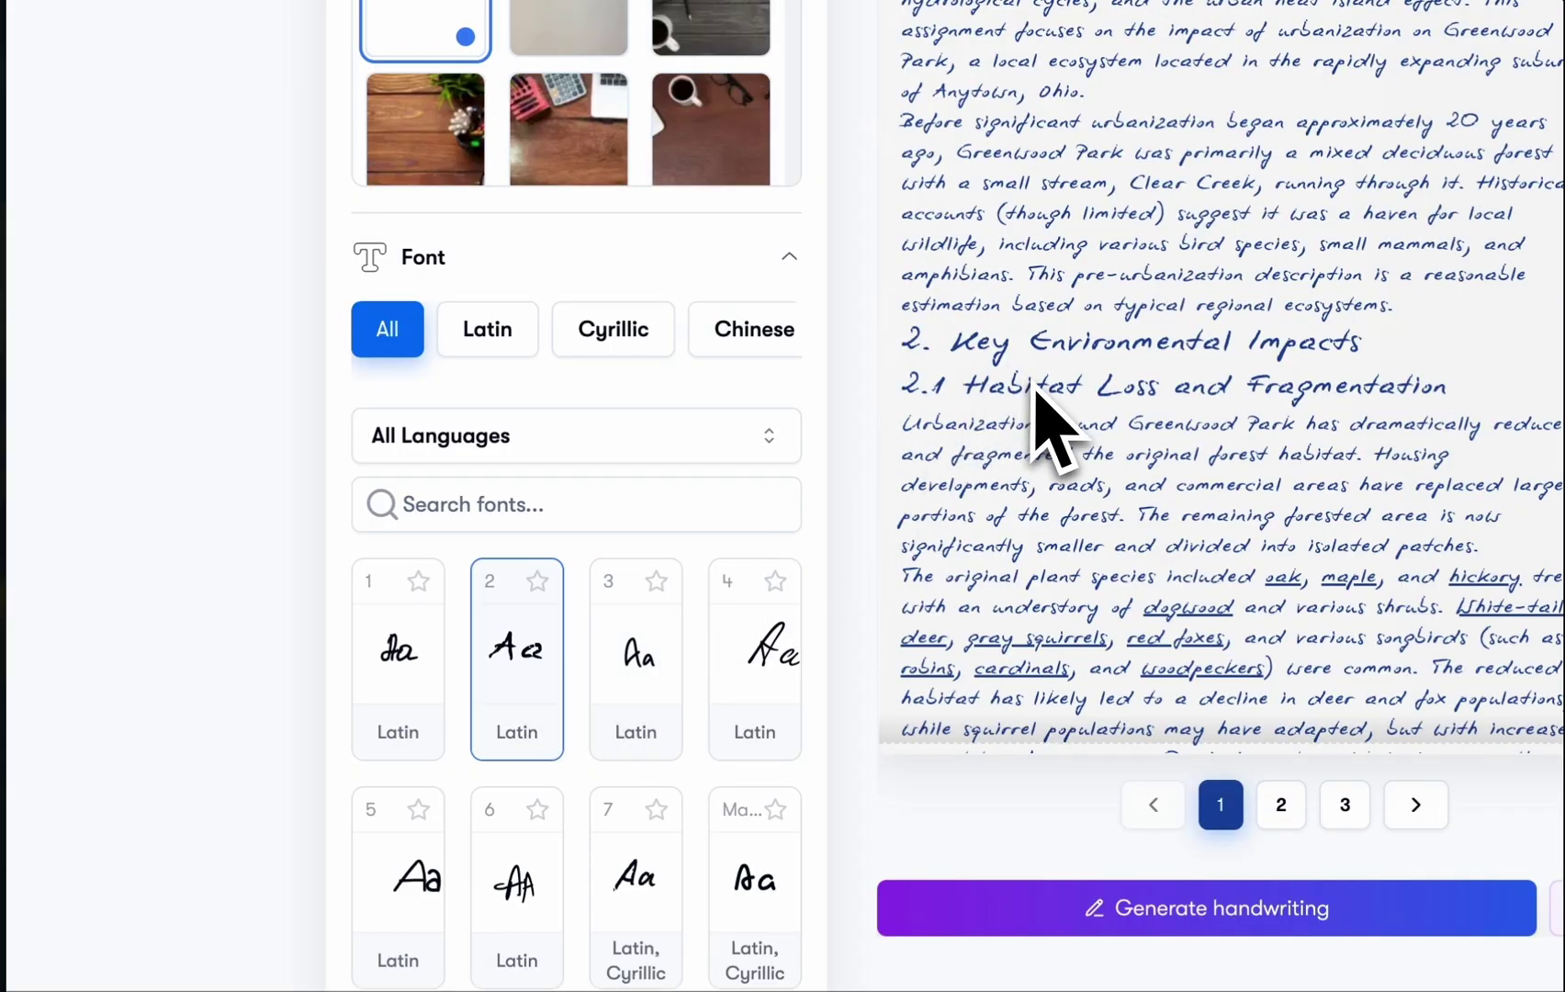
pyautogui.scroll(5, 1046, 429)
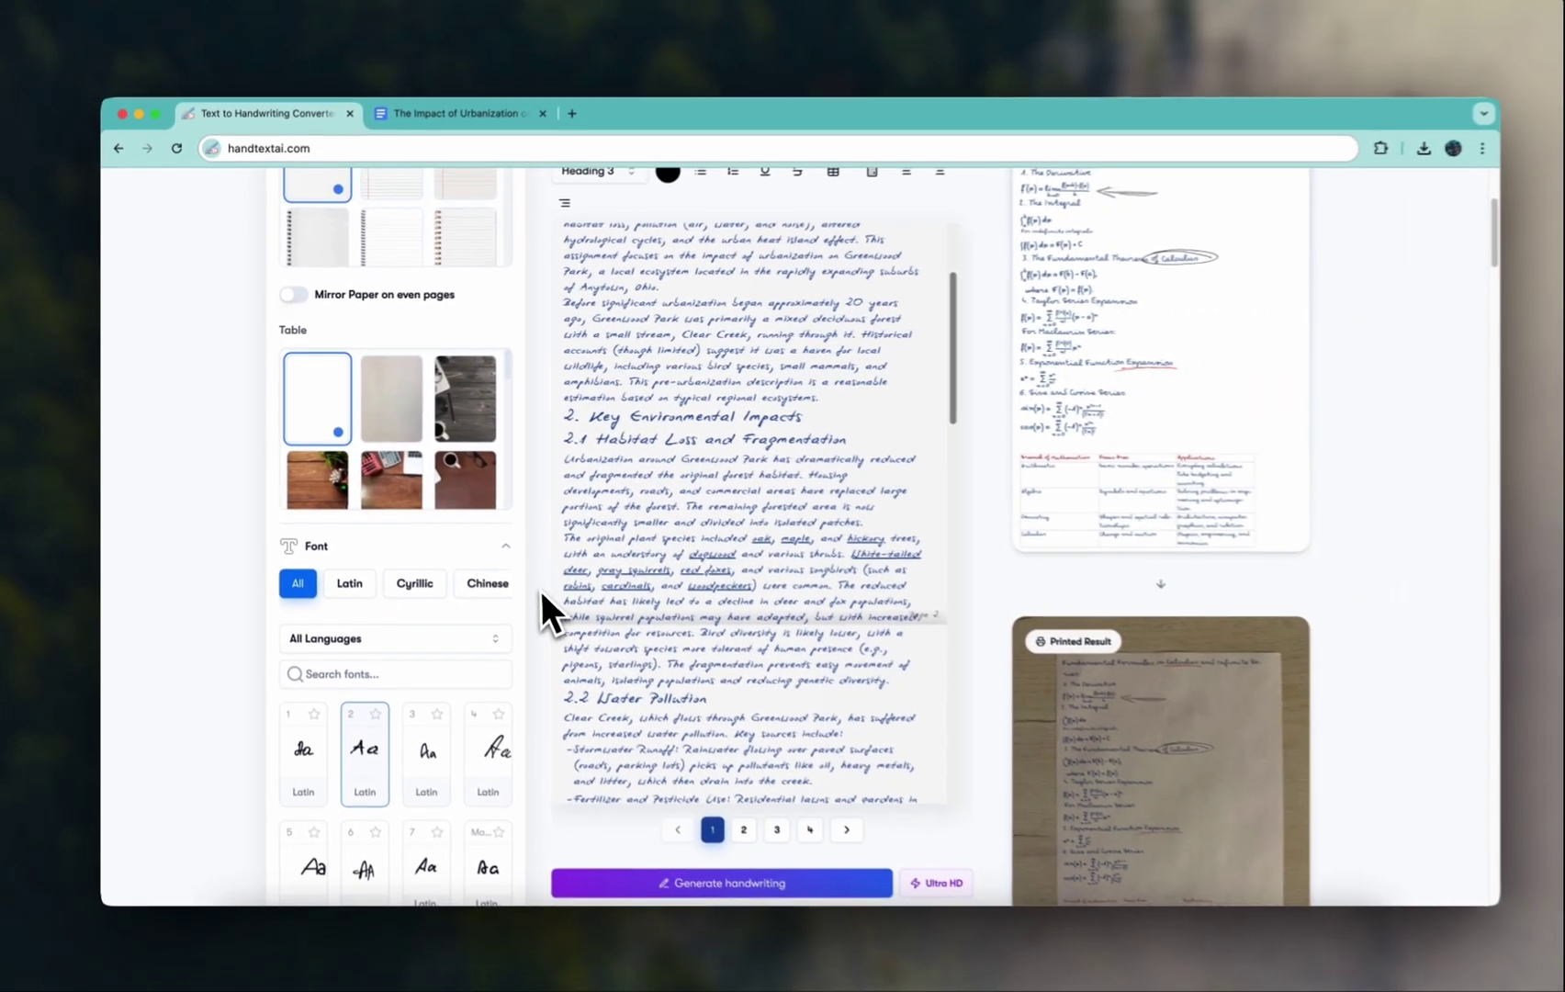
# - Enable ink flow variation for the handwriting
pyautogui.scroll(-4, 532, 587)
pyautogui.scroll(-2, 529, 584)
pyautogui.scroll(-2, 528, 583)
pyautogui.scroll(-1, 528, 584)
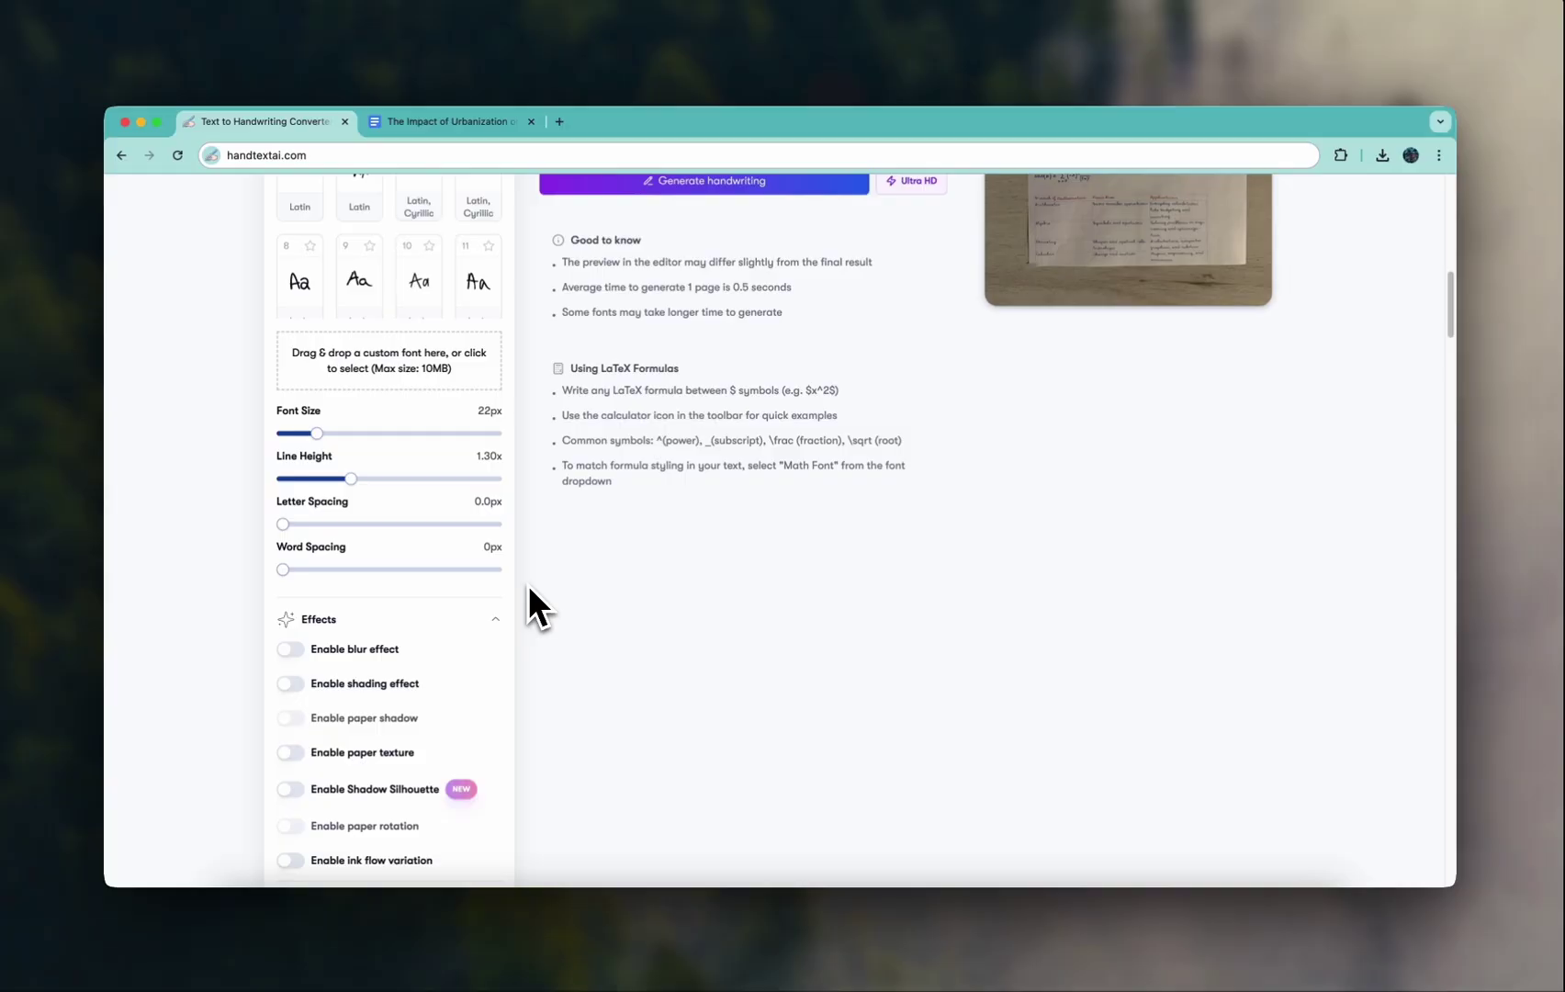
pyautogui.scroll(-2, 542, 569)
pyautogui.scroll(-1, 551, 558)
pyautogui.scroll(-1, 559, 586)
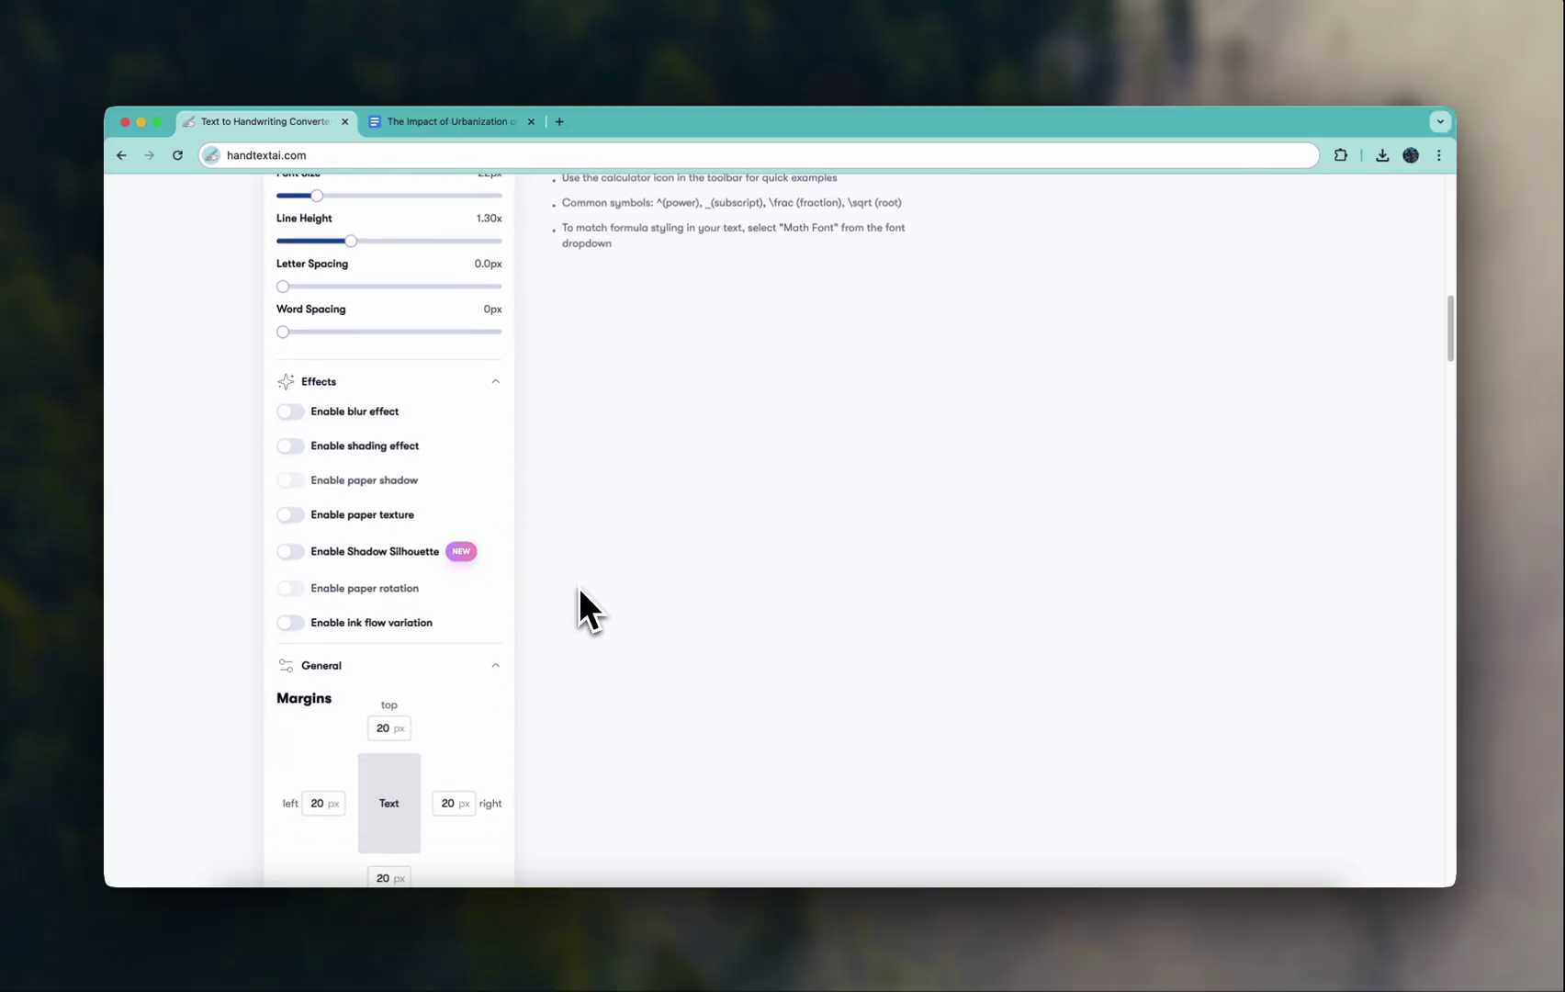
pyautogui.scroll(-1, 583, 610)
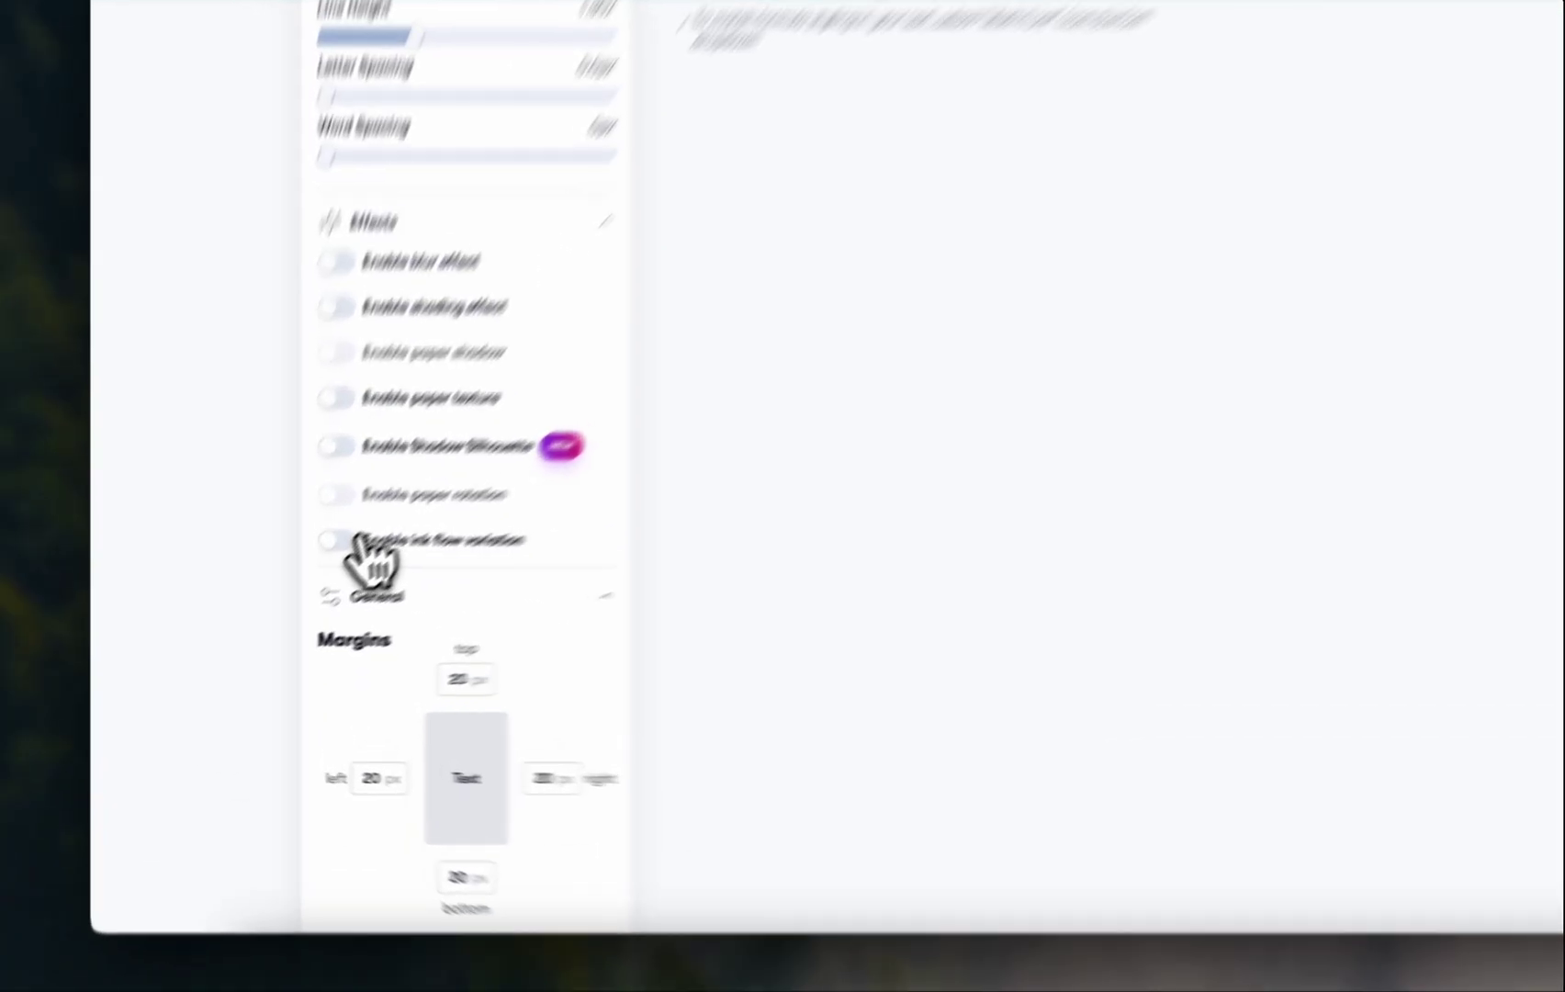
pyautogui.click(358, 540)
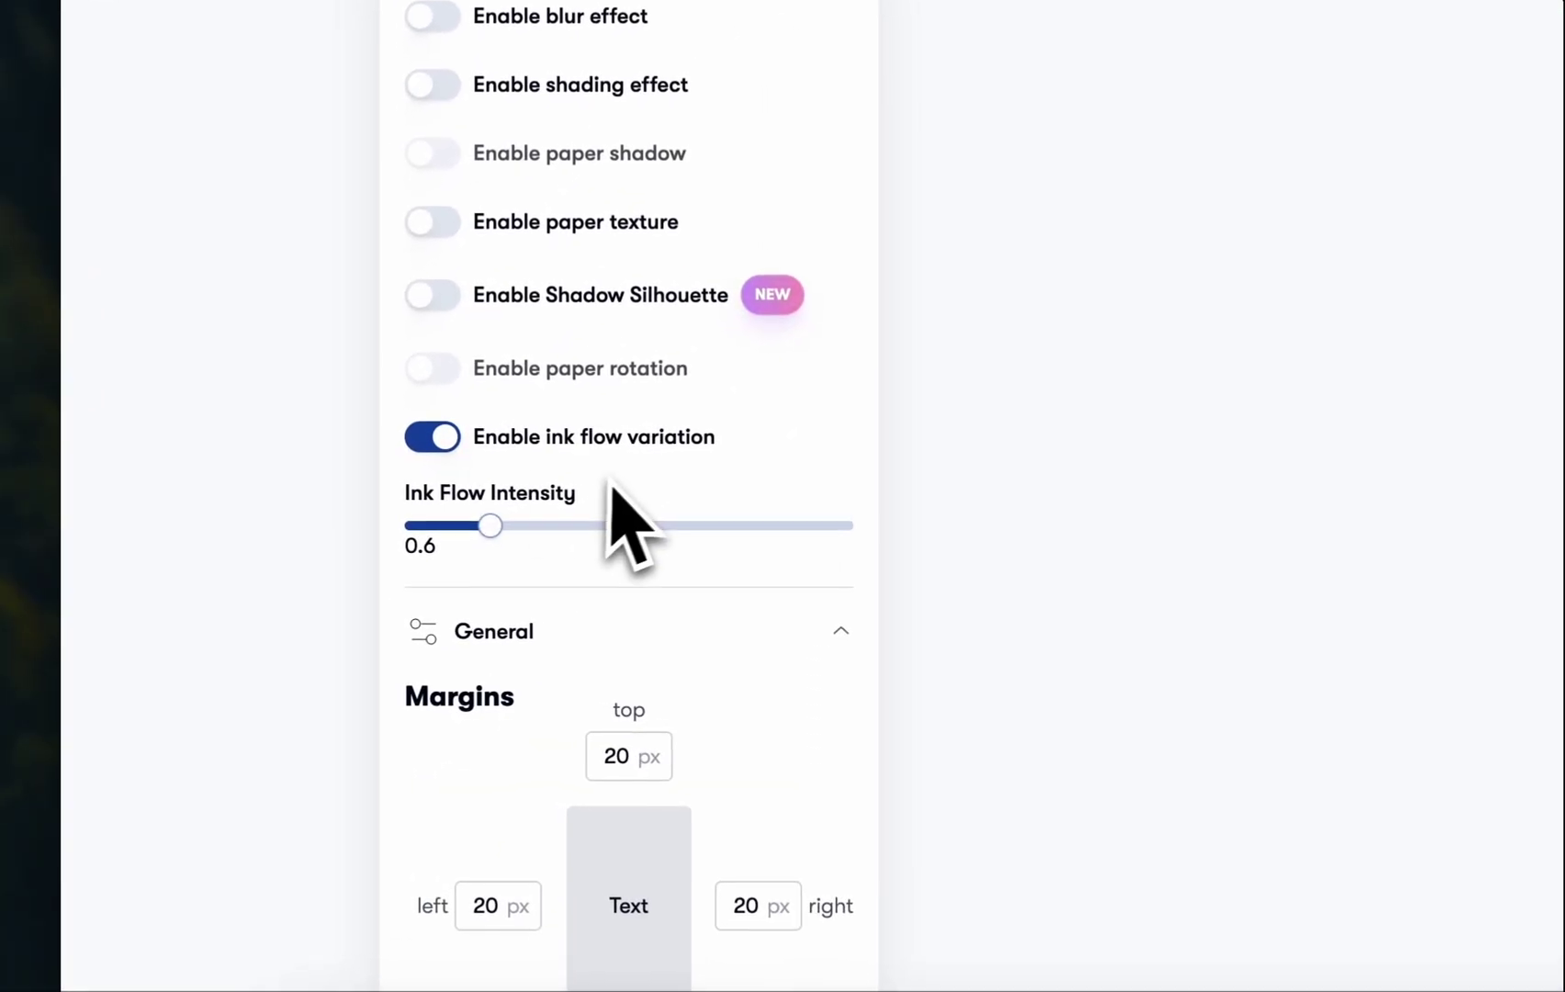
# - Enable random word rotation and random indentation
pyautogui.scroll(-4, 941, 445)
pyautogui.scroll(-1, 945, 443)
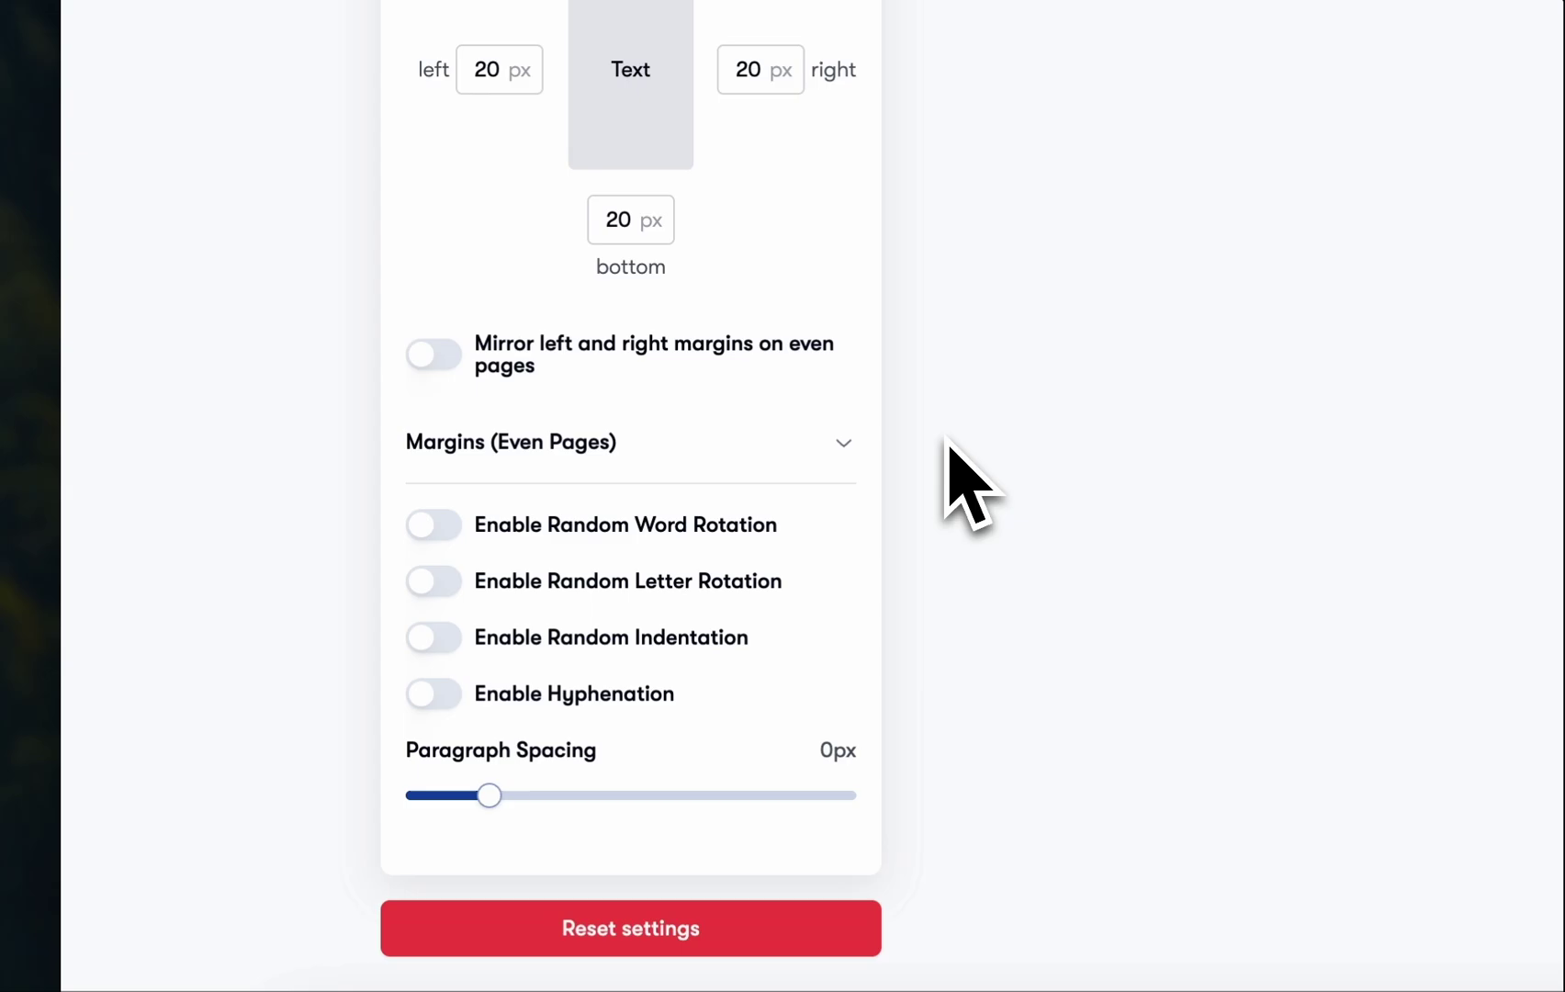
pyautogui.click(448, 522)
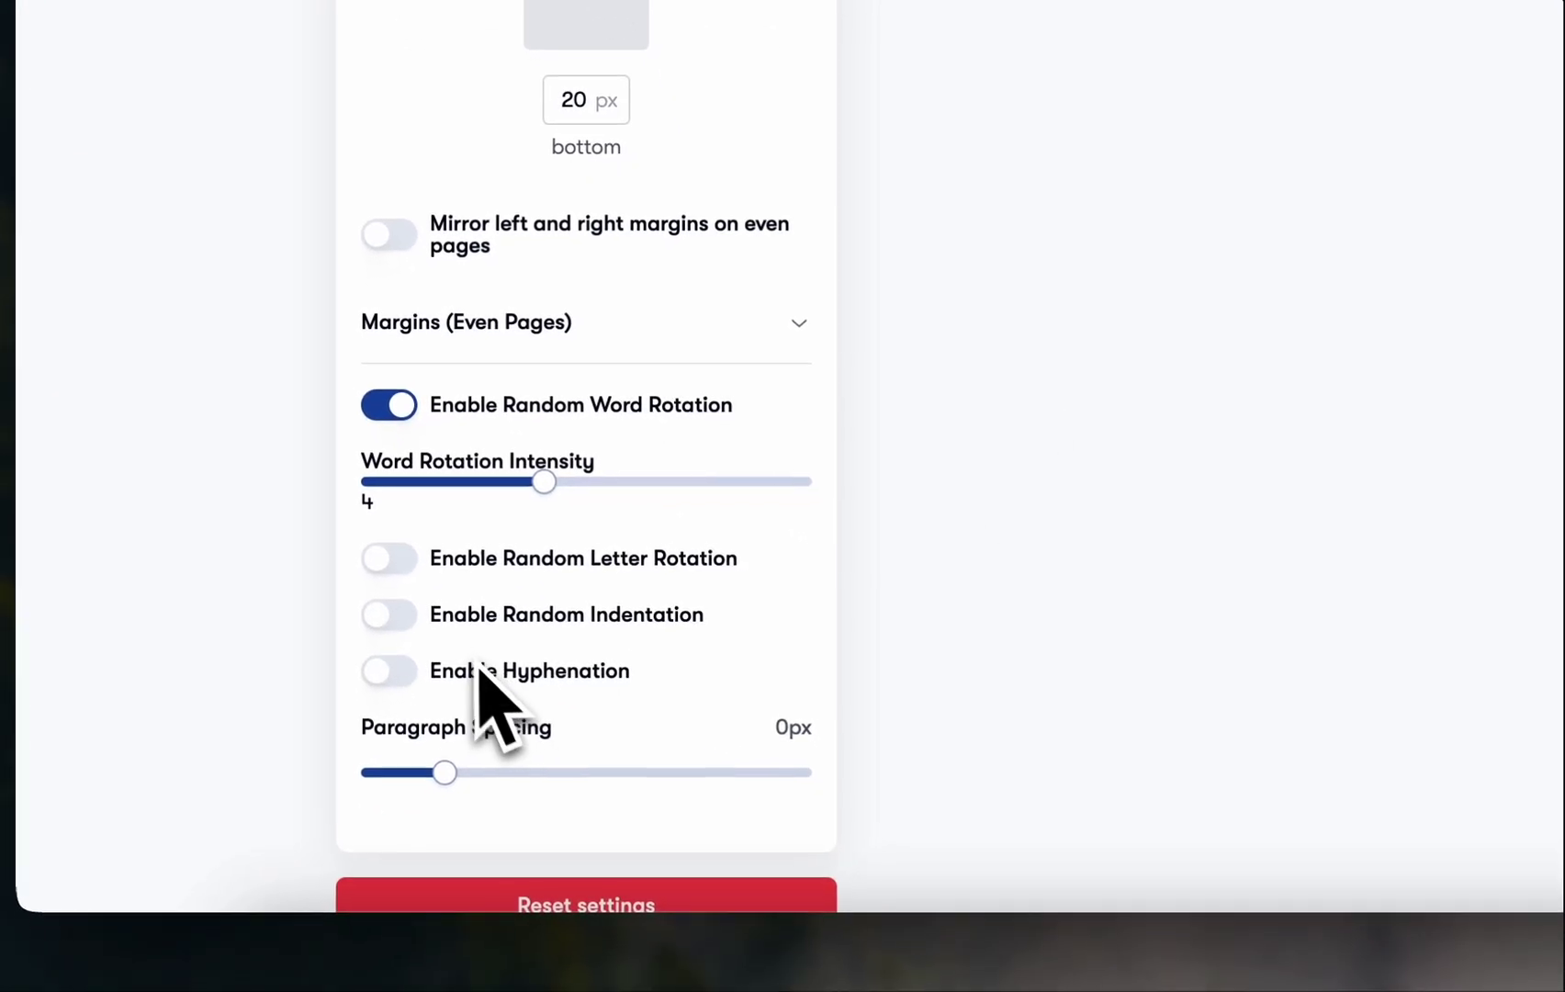
pyautogui.click(455, 610)
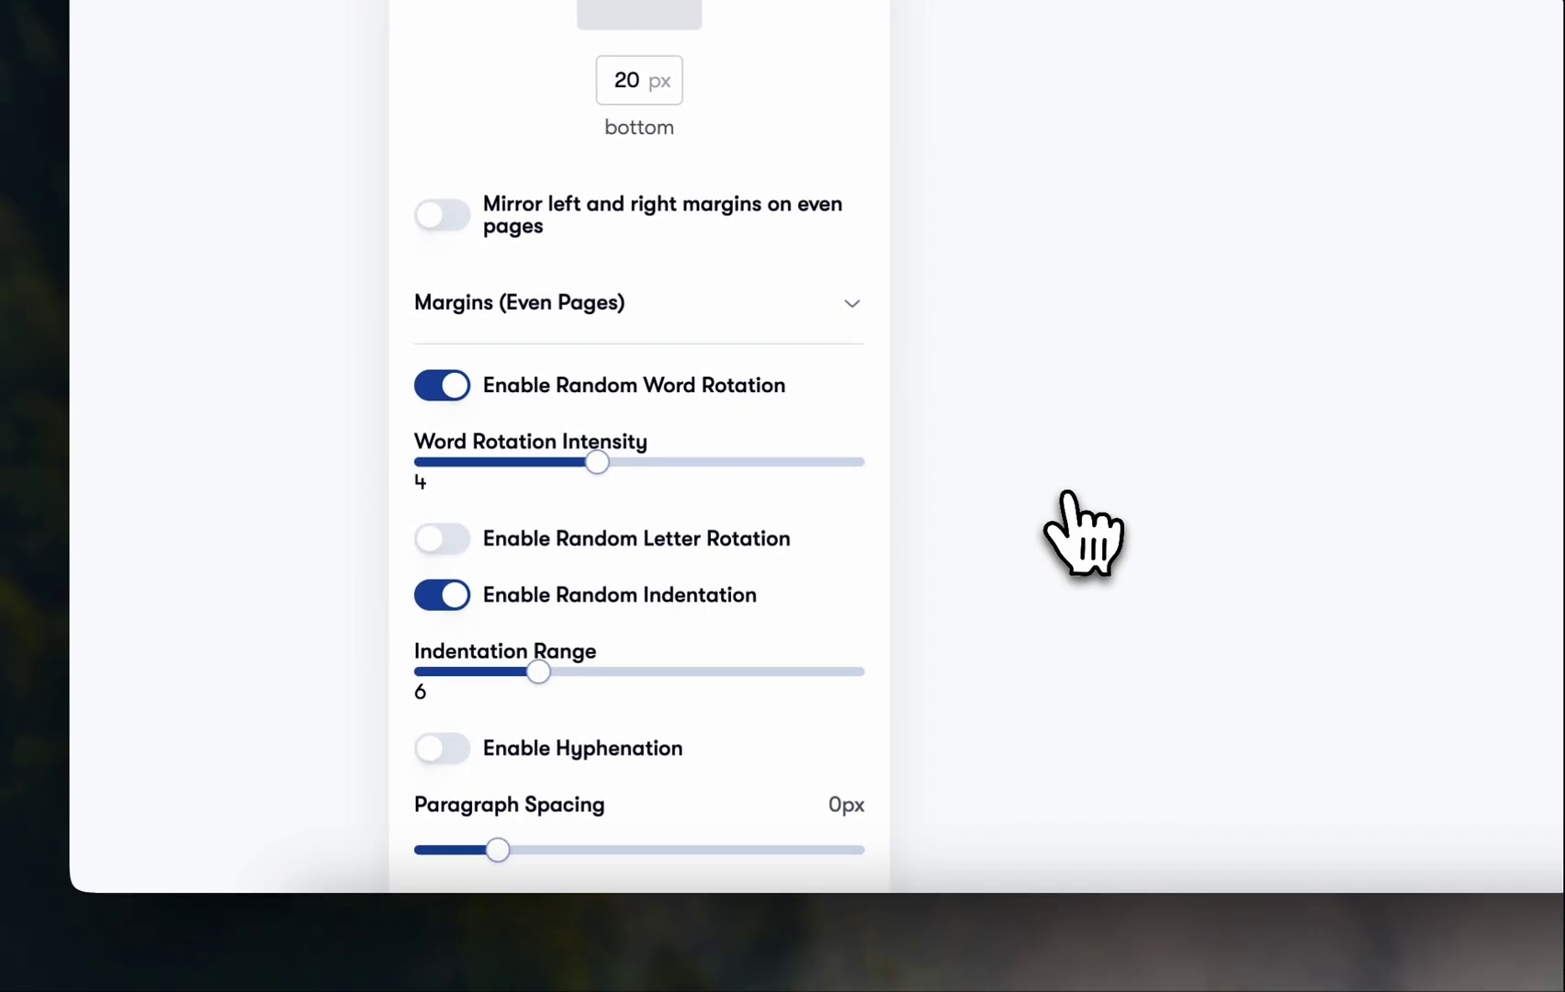
# - Generate the four blue handwritten pages and confirm the success message
pyautogui.scroll(-3, 1084, 487)
pyautogui.scroll(5, 1106, 431)
pyautogui.scroll(5, 918, 505)
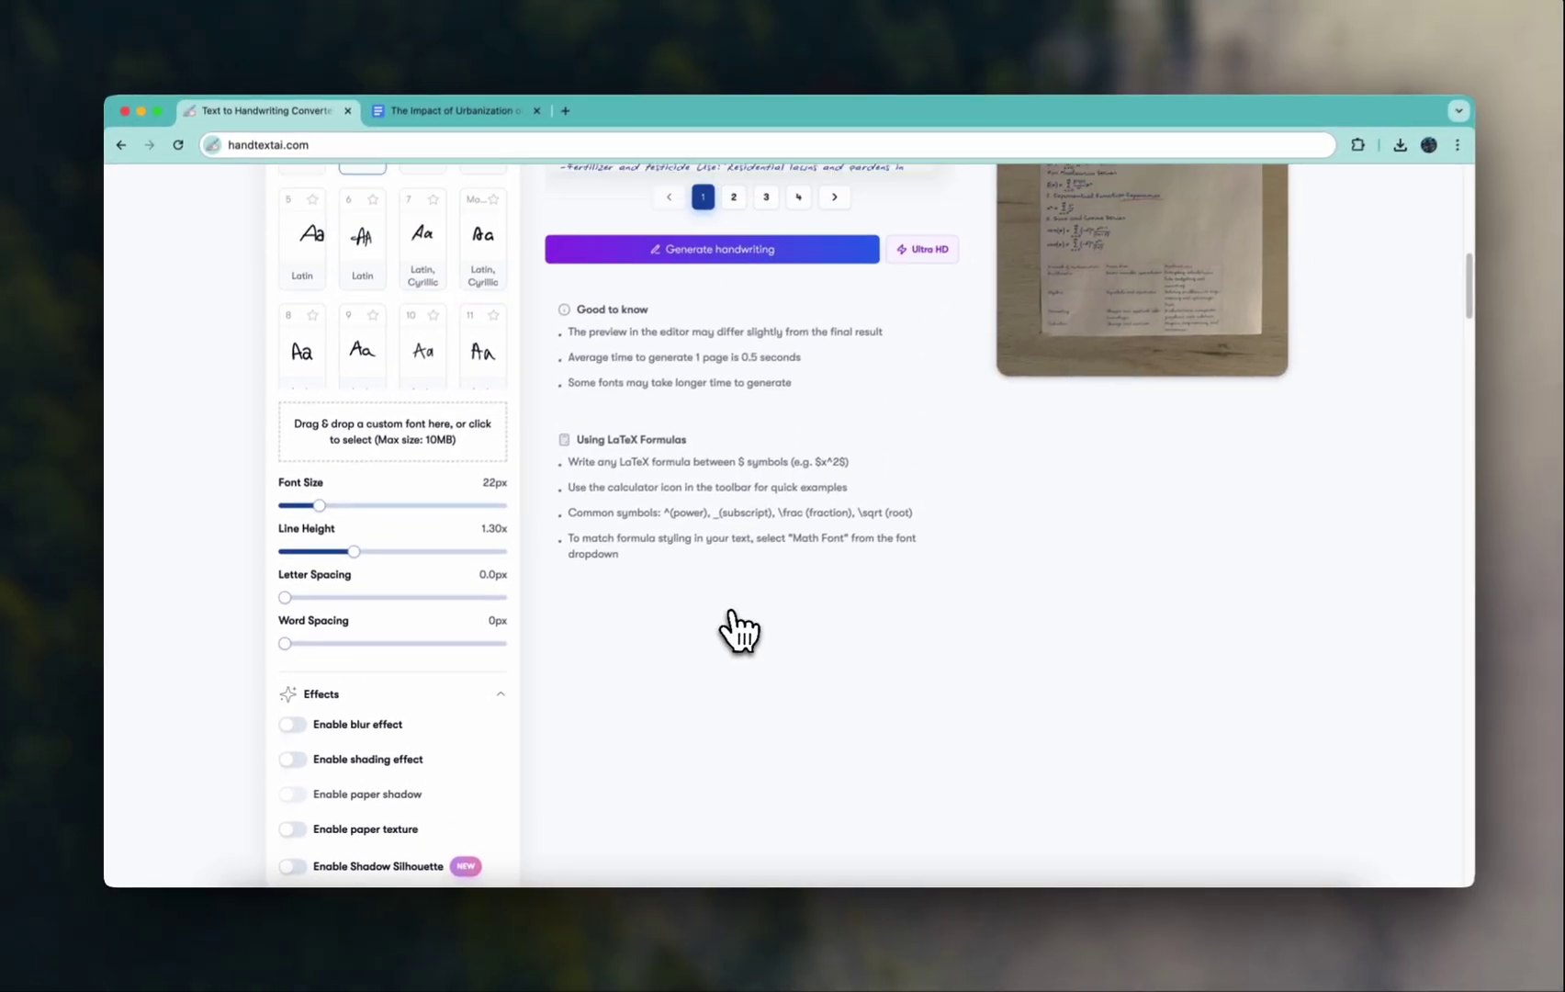
pyautogui.scroll(5, 739, 632)
pyautogui.scroll(2, 744, 459)
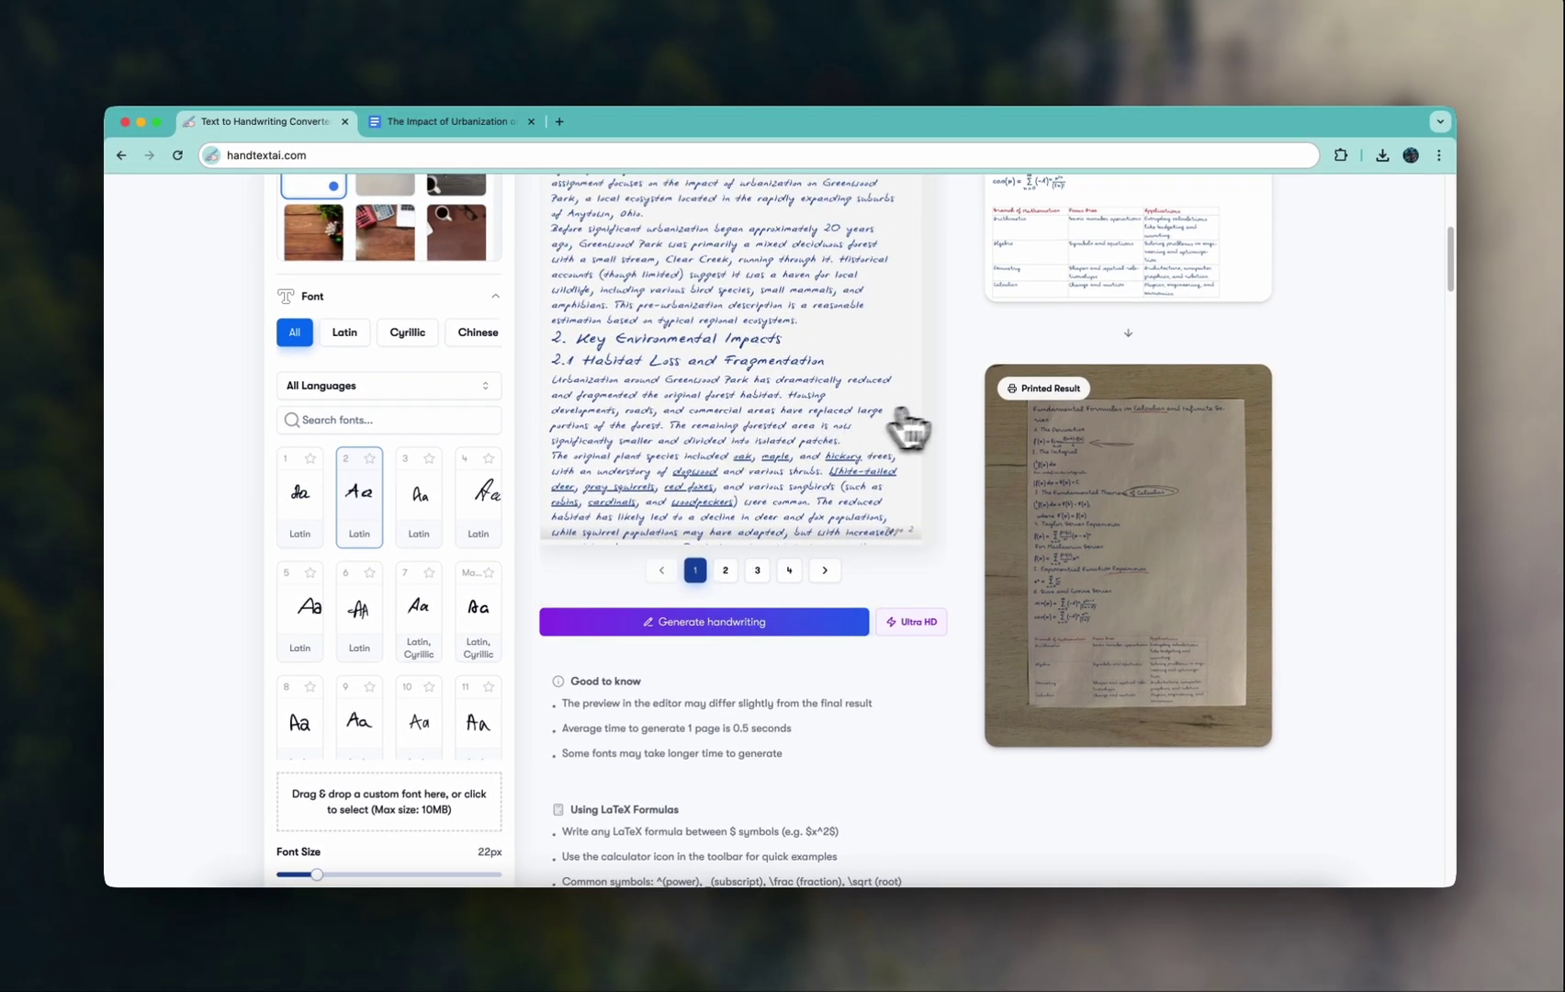
pyautogui.scroll(3, 918, 422)
pyautogui.scroll(2, 918, 431)
pyautogui.scroll(-15, 877, 450)
pyautogui.scroll(-5, 875, 454)
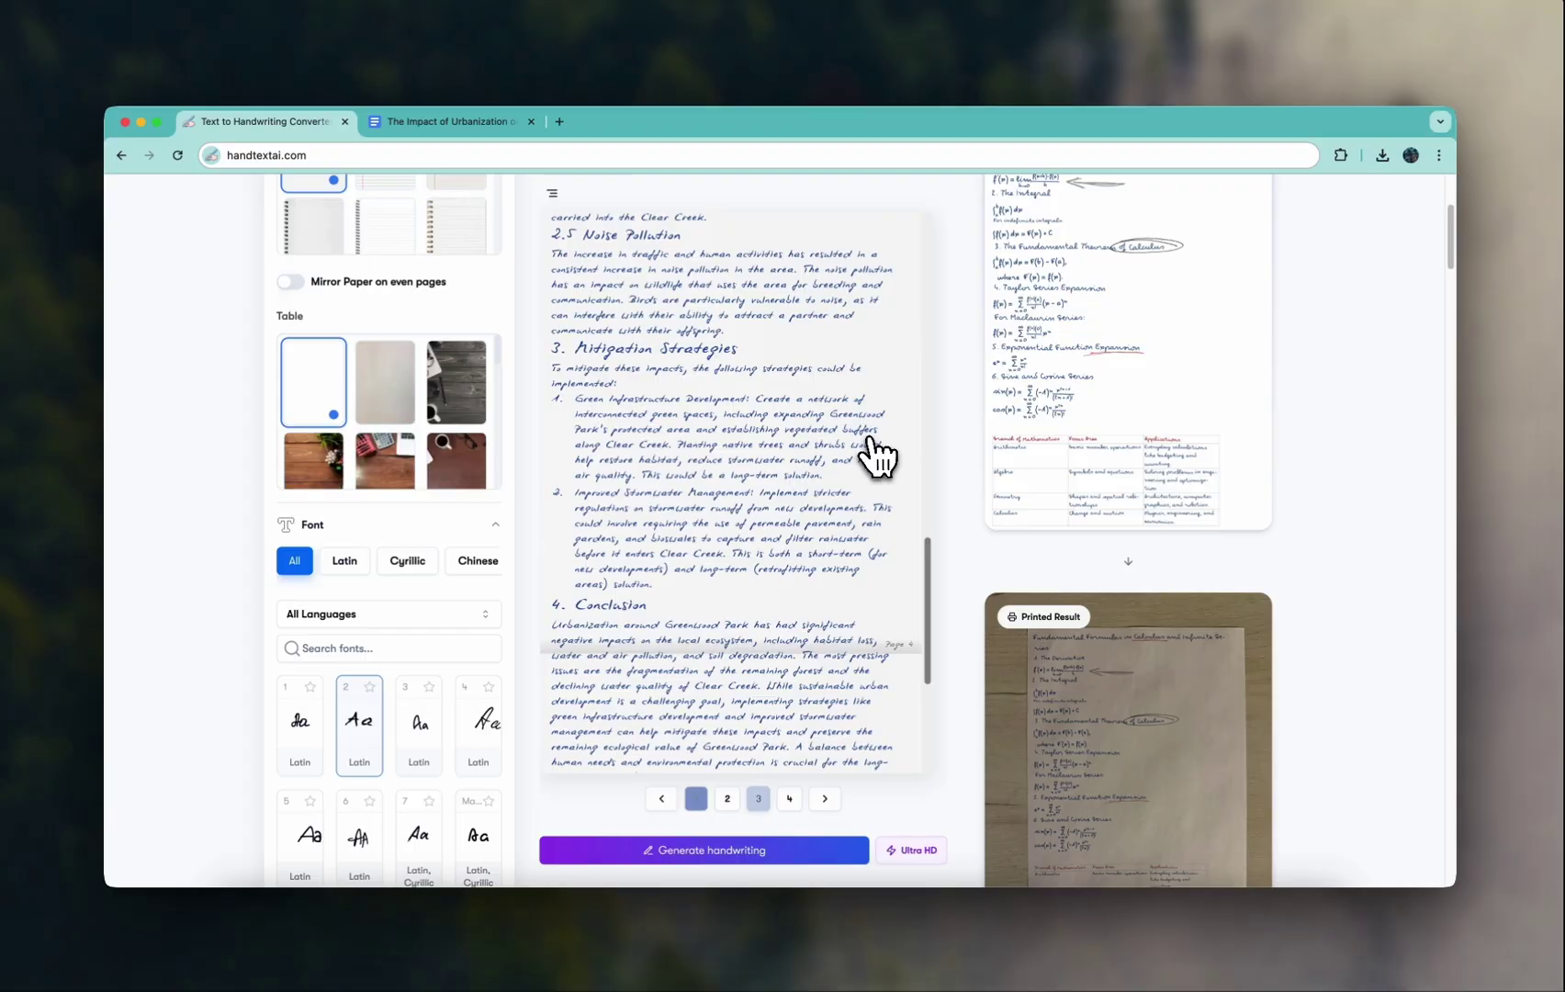
pyautogui.scroll(-5, 863, 505)
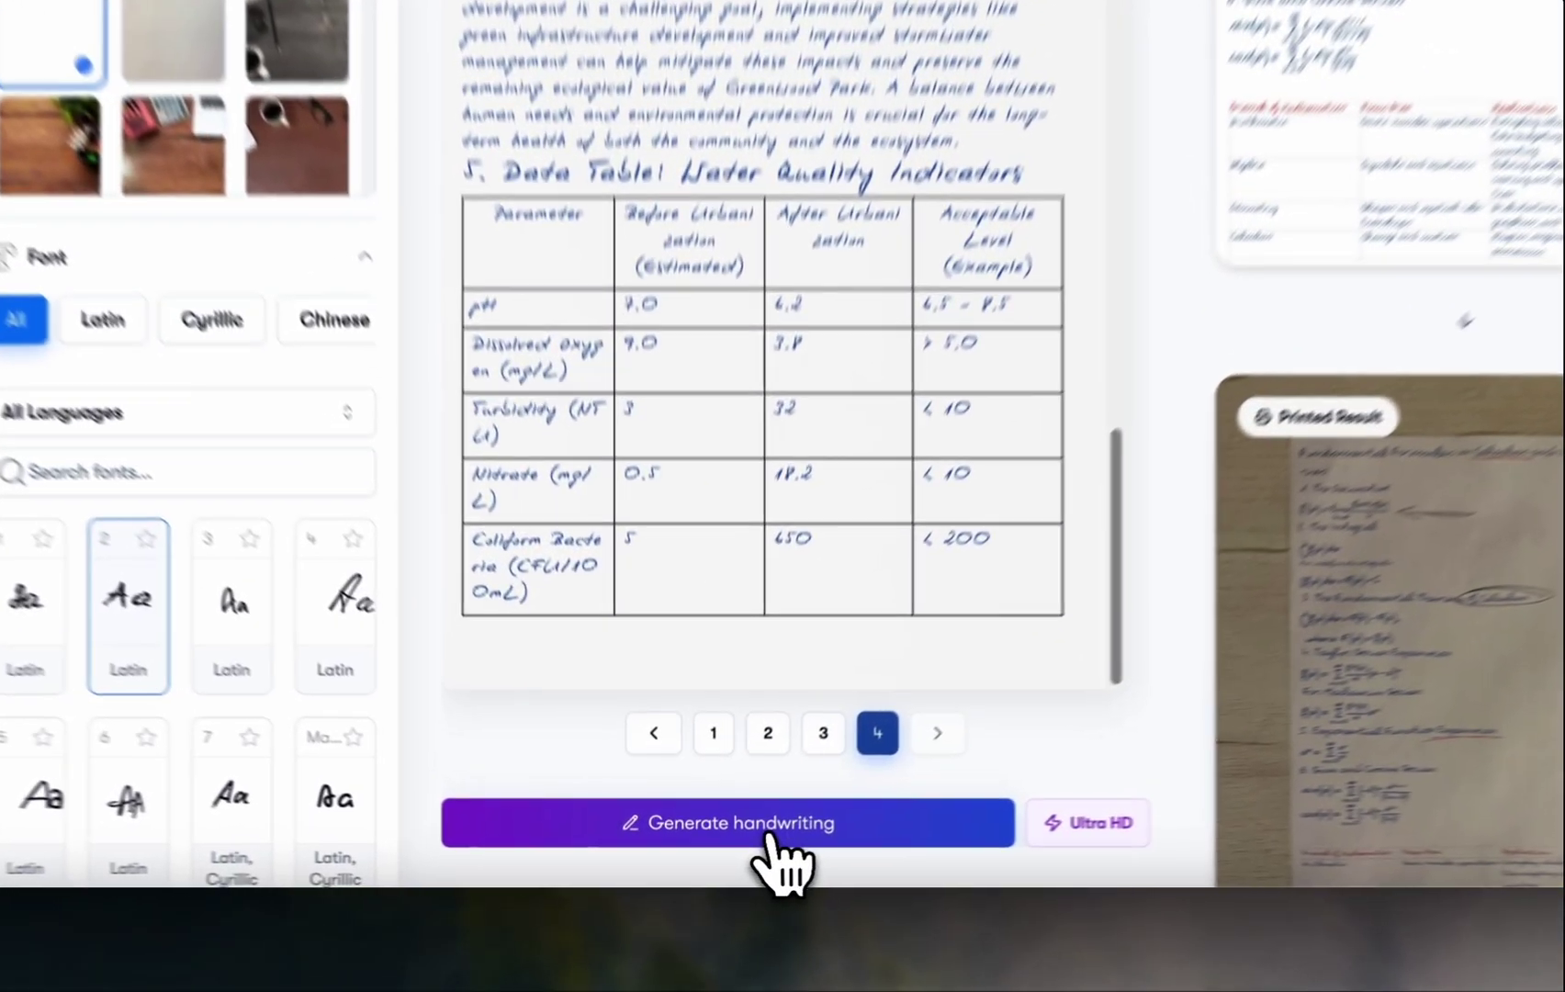
pyautogui.click(740, 846)
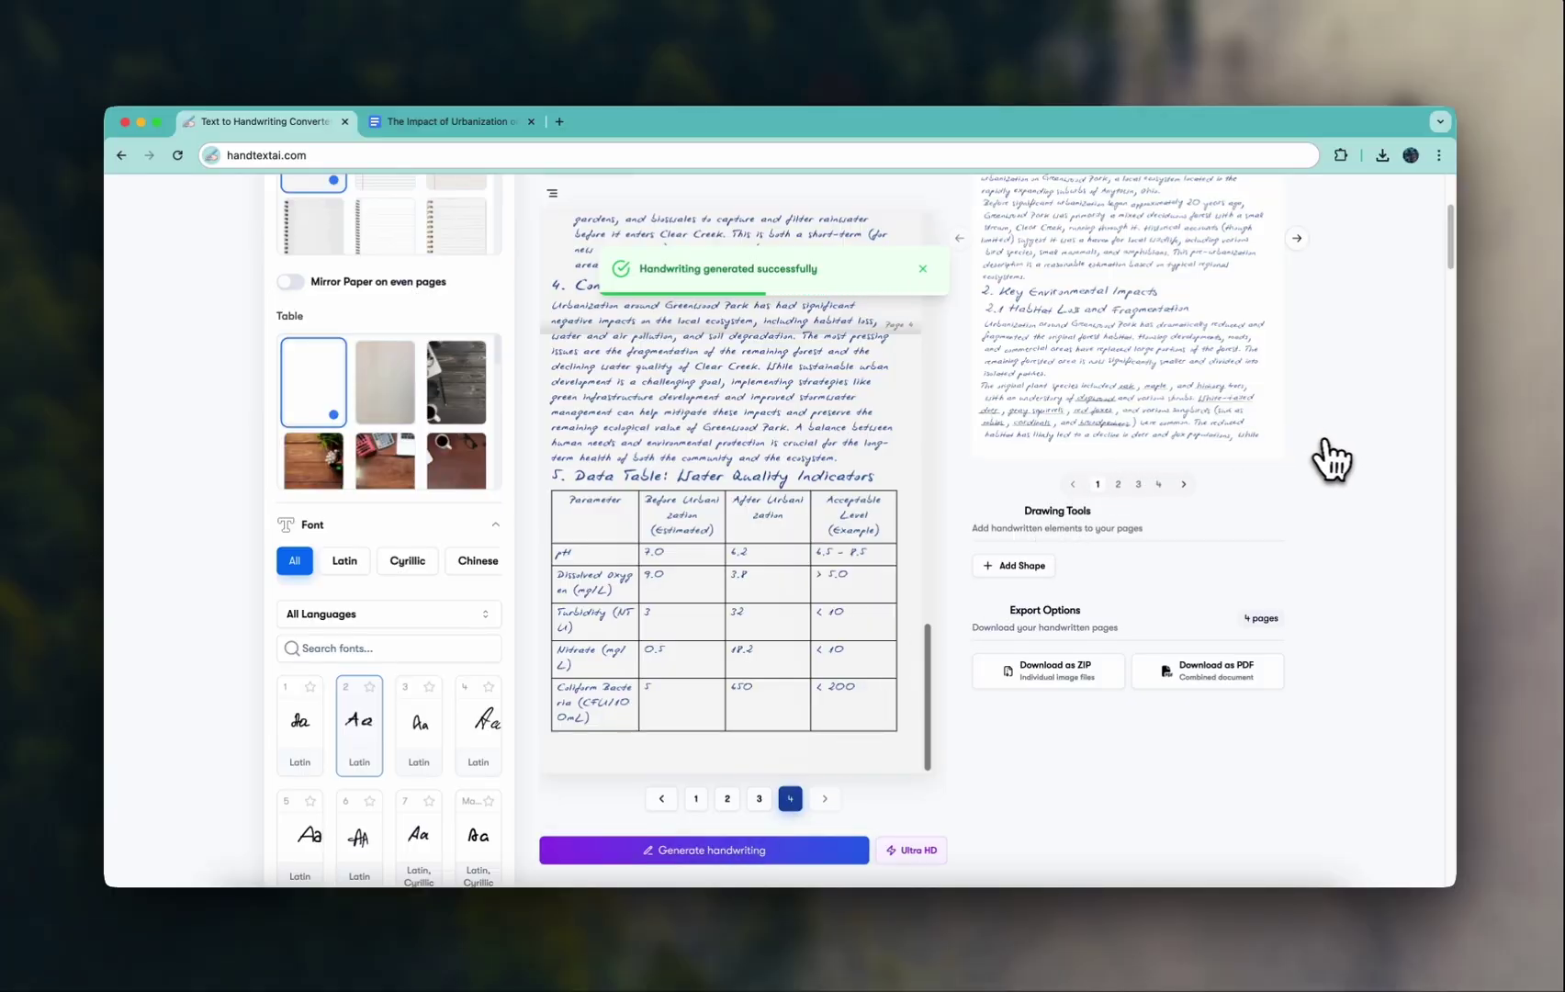
pyautogui.scroll(5, 1332, 459)
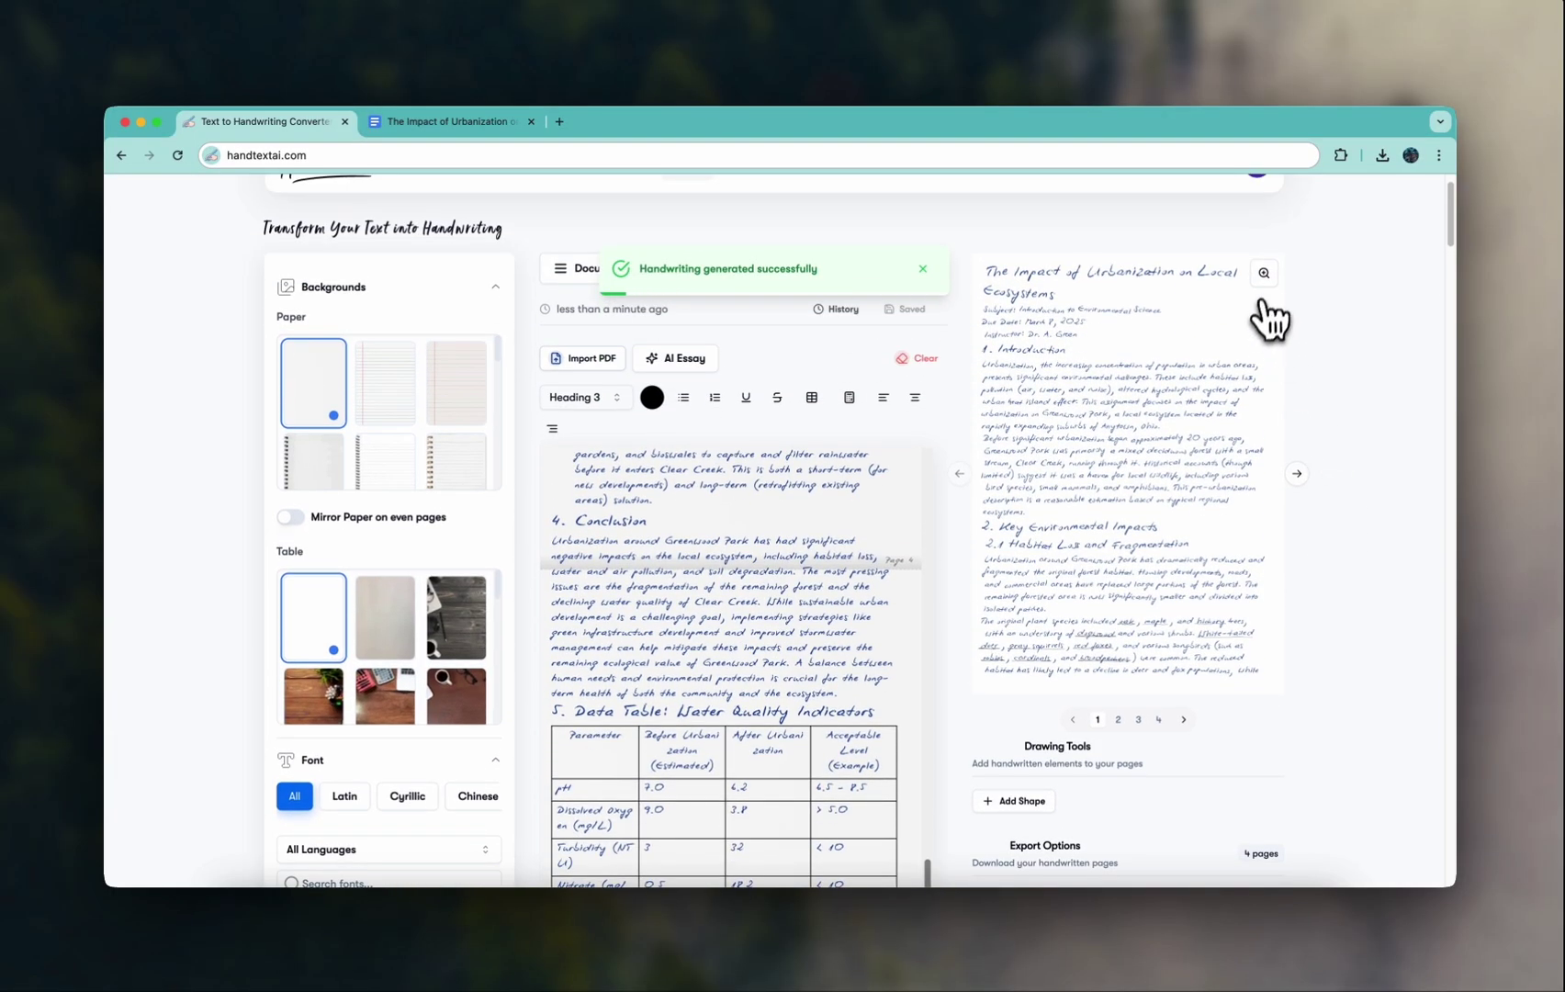
pyautogui.click(1265, 274)
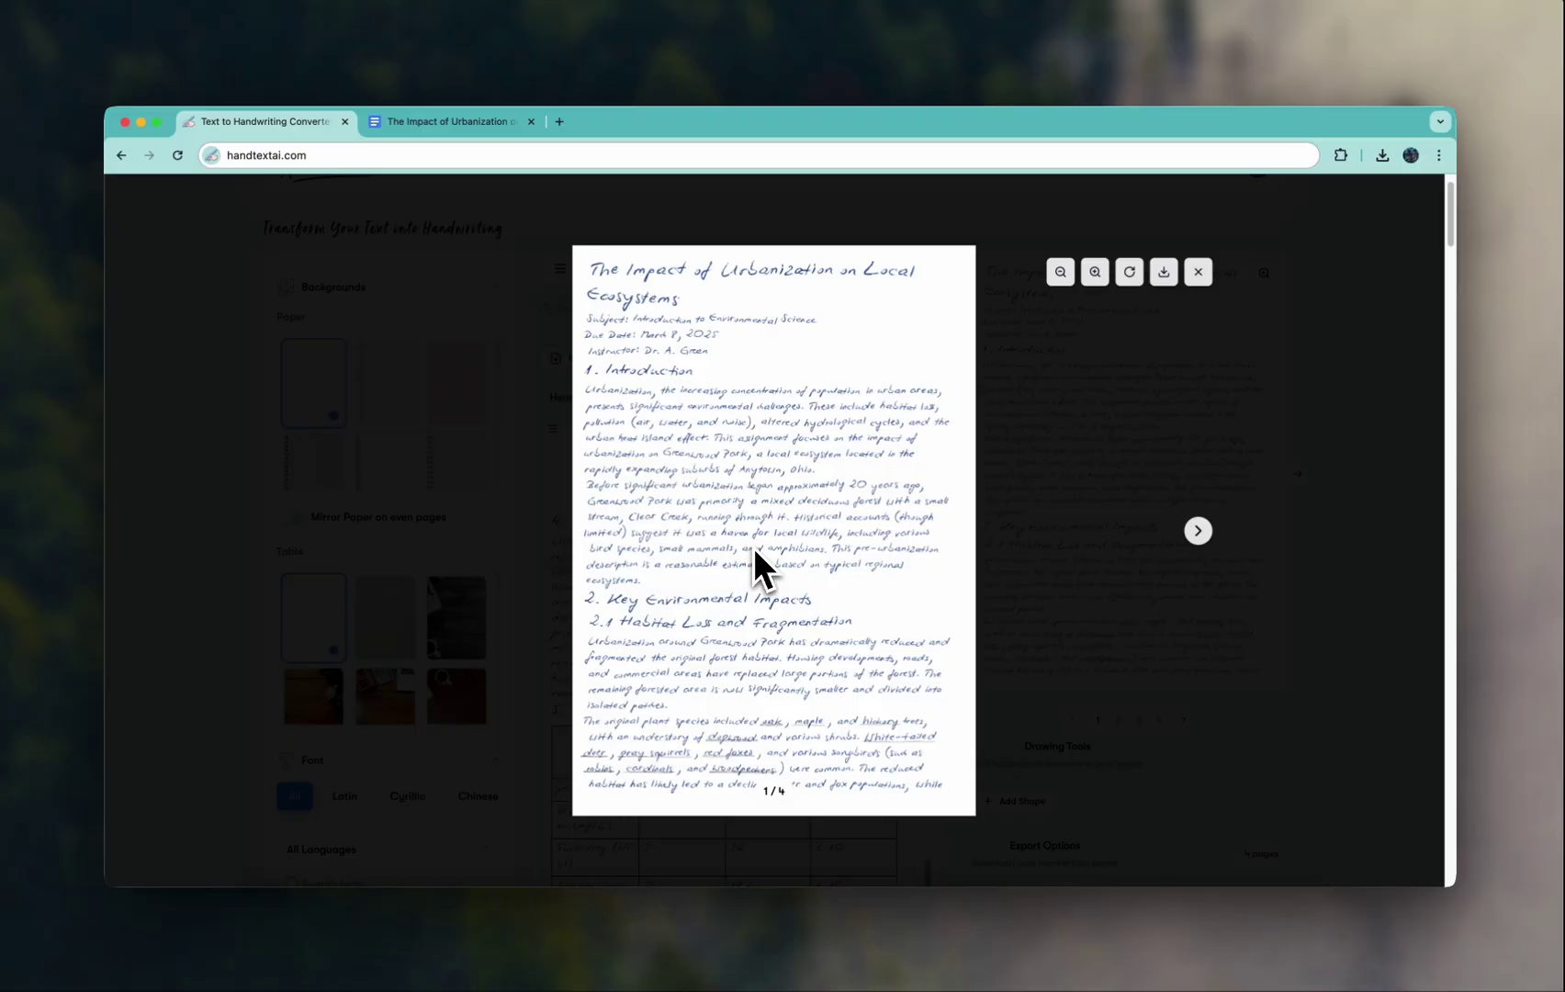
pyautogui.click(1198, 532)
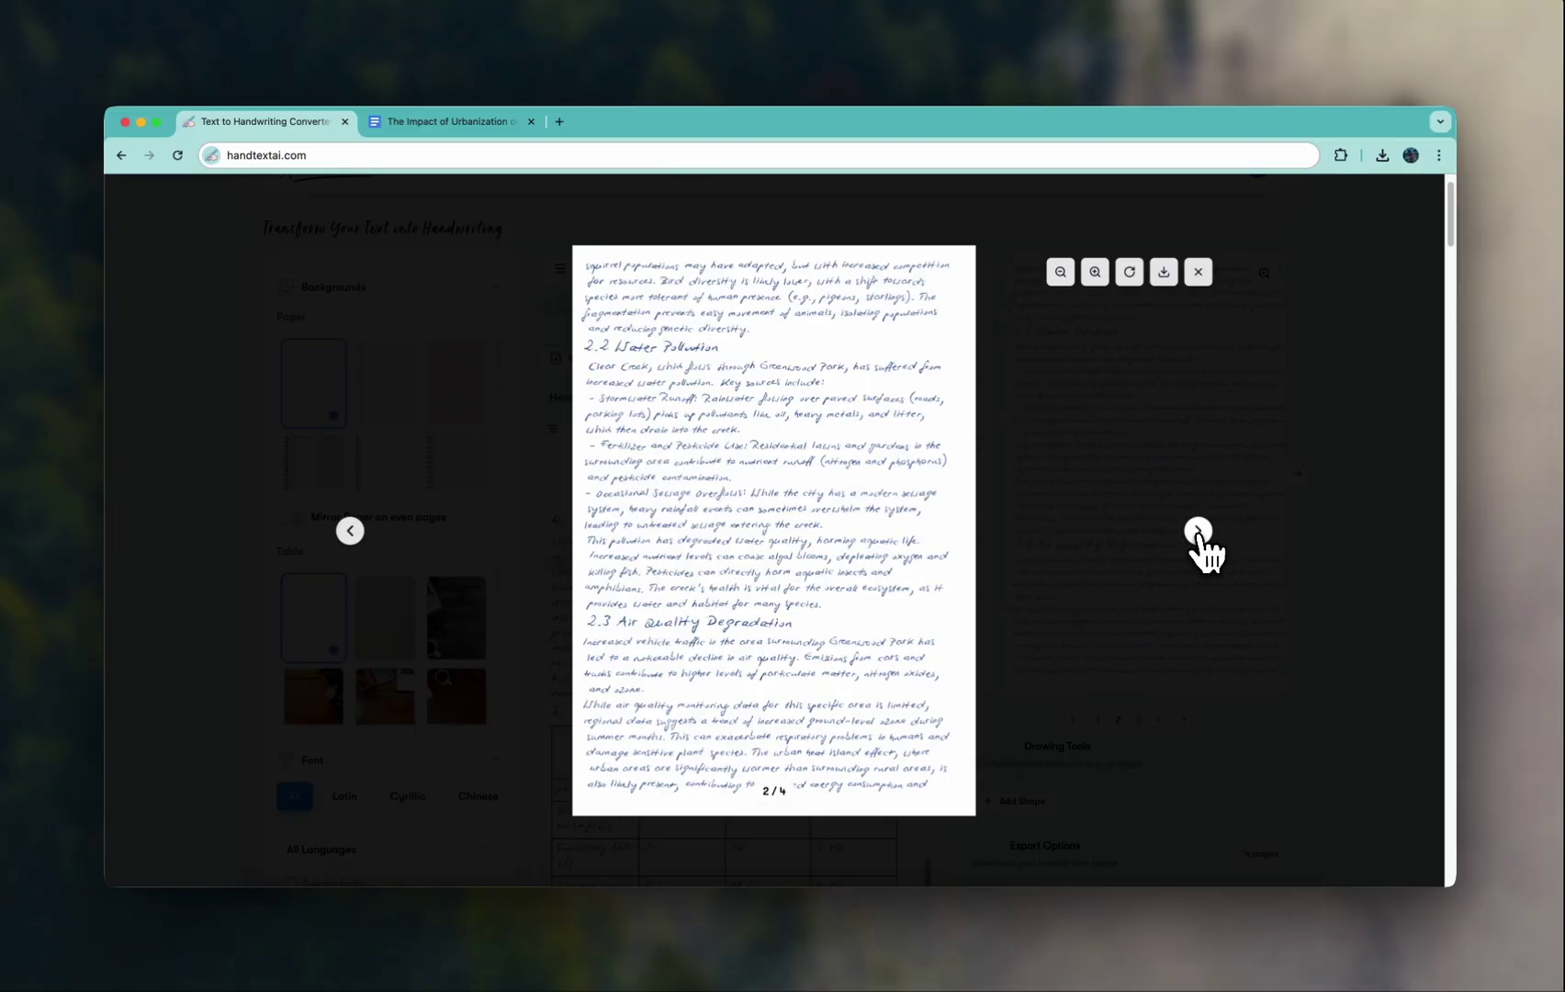
pyautogui.click(1198, 532)
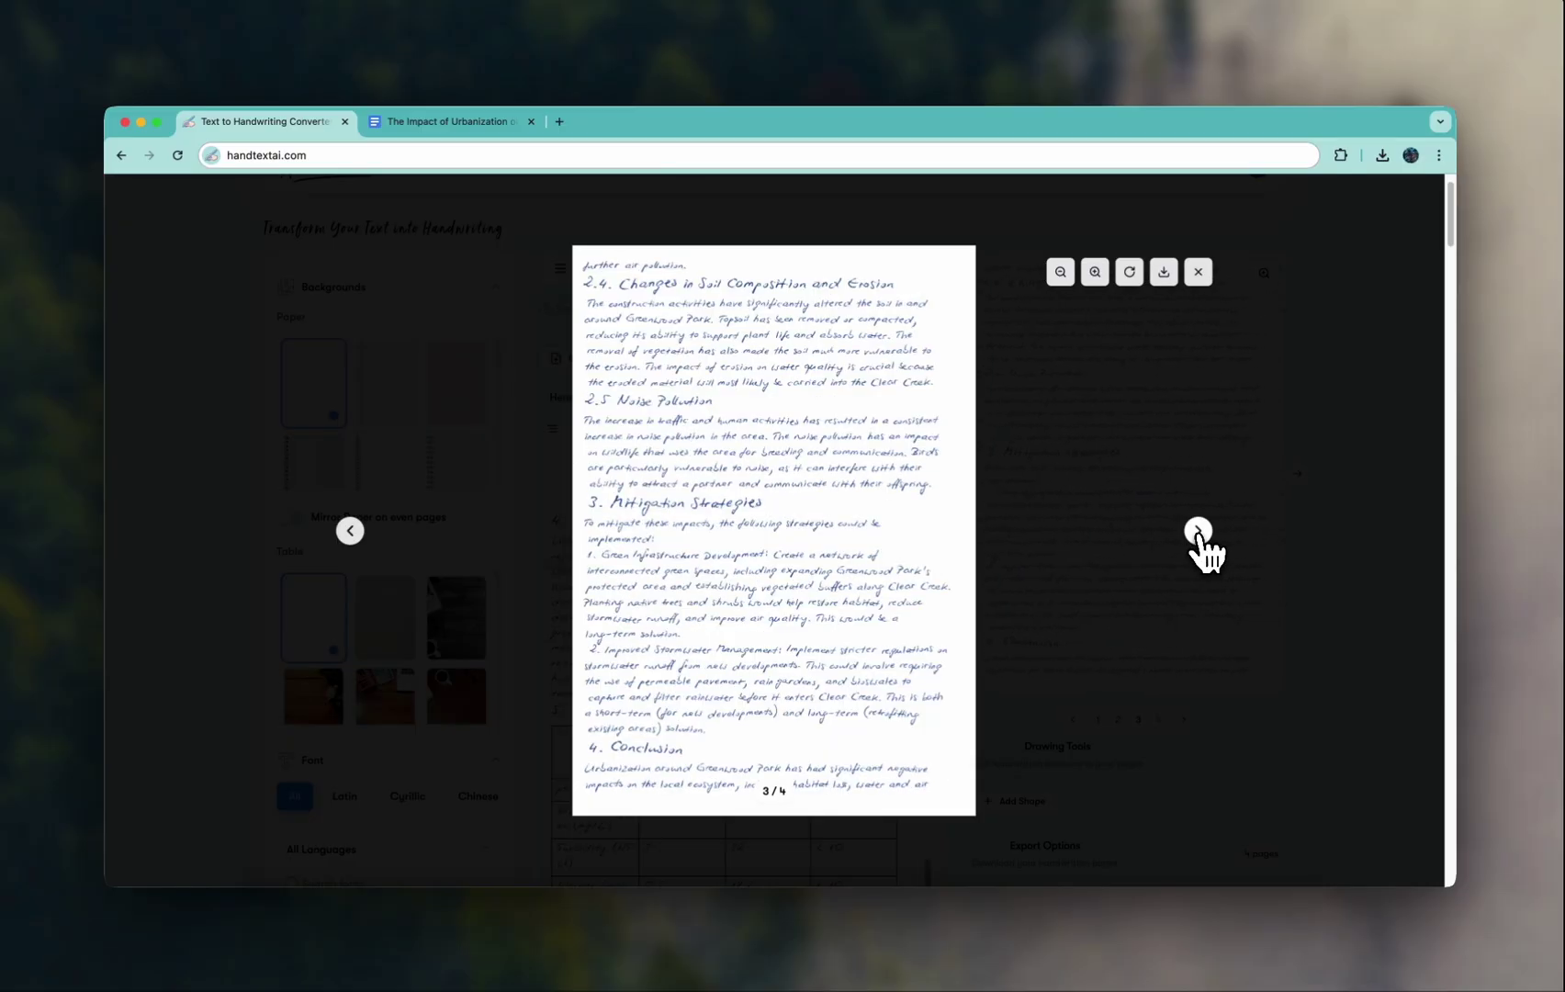
pyautogui.click(1198, 532)
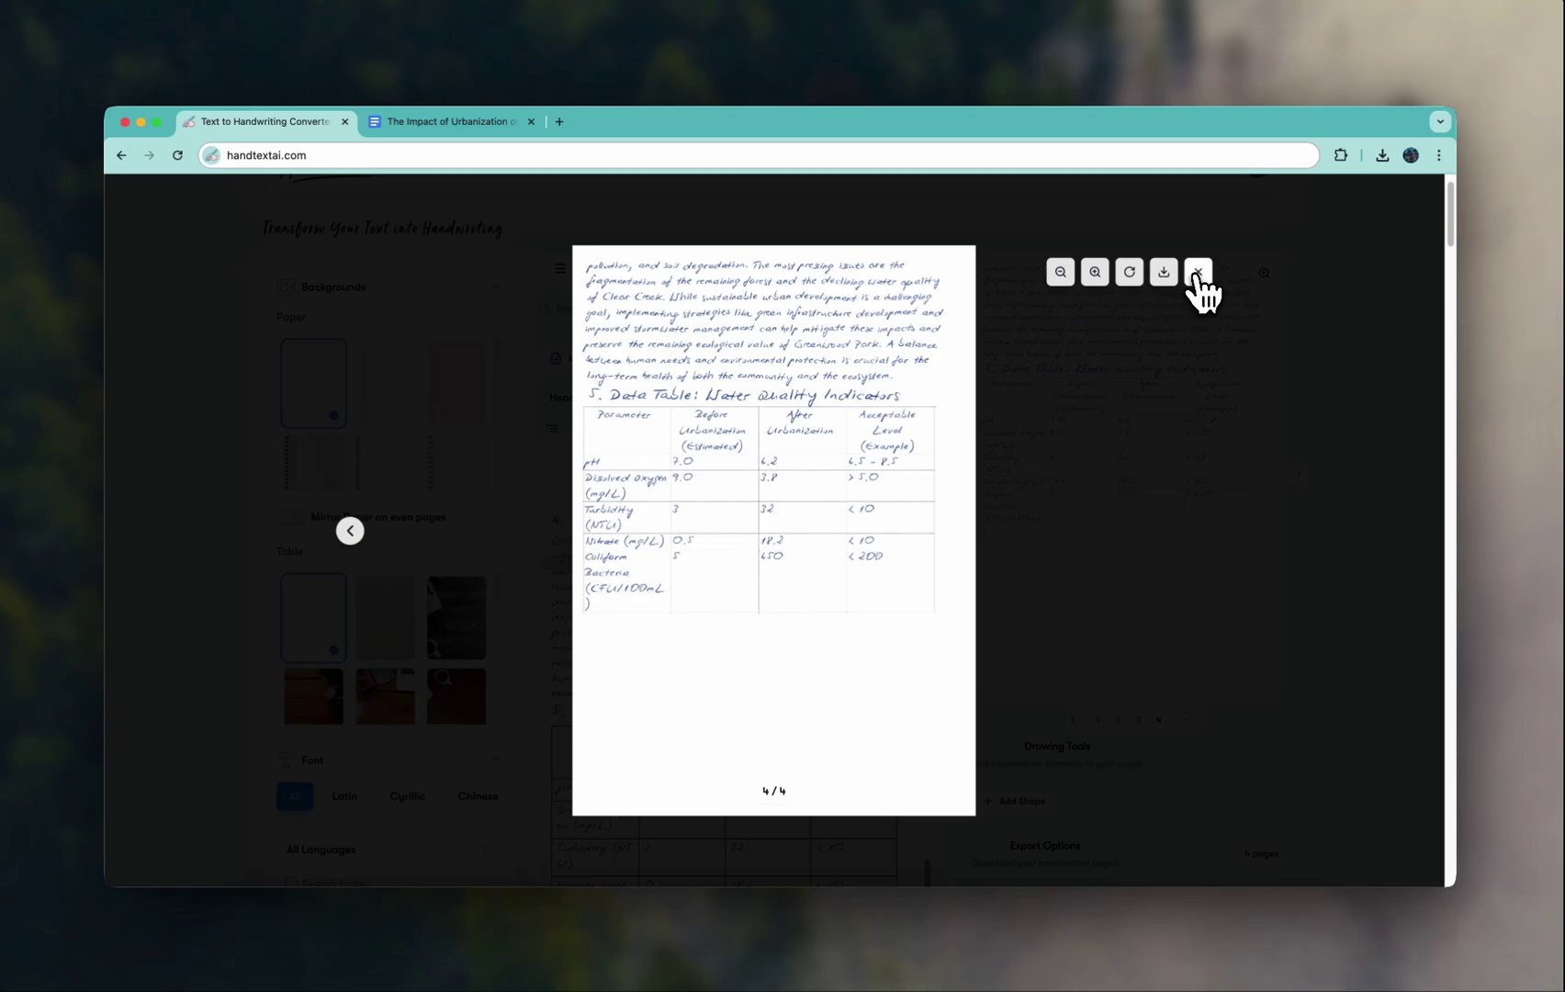
pyautogui.click(1197, 272)
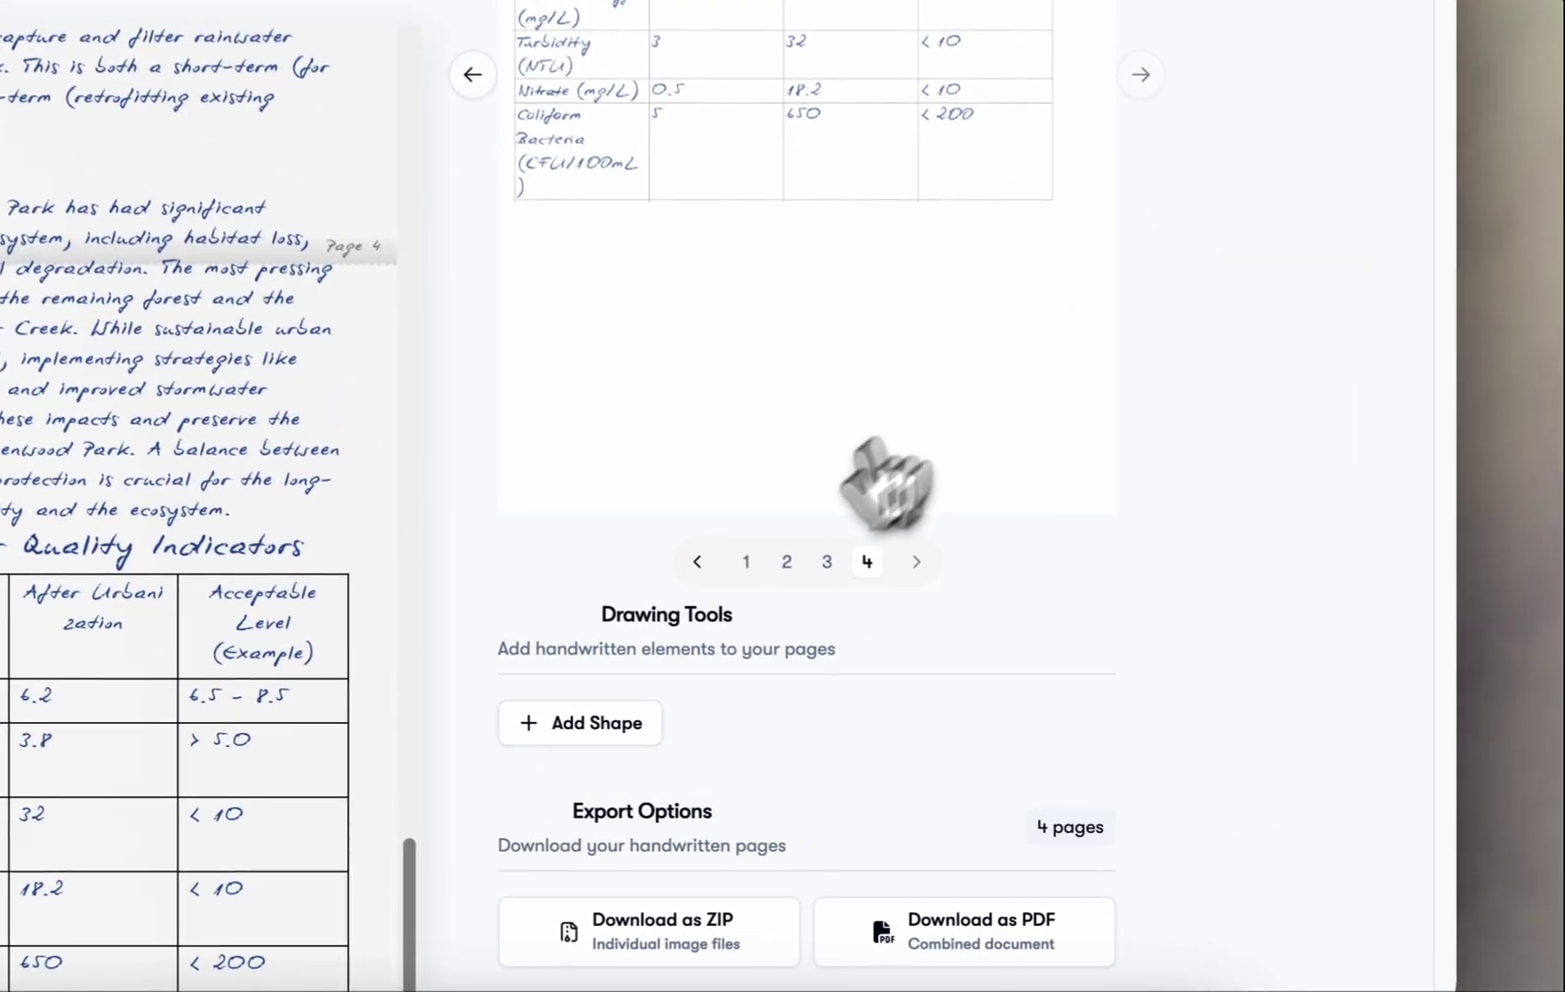
# - Draw a red arrow on page 1 pointing at the '2. Key Environmental Impacts' heading
pyautogui.click(743, 564)
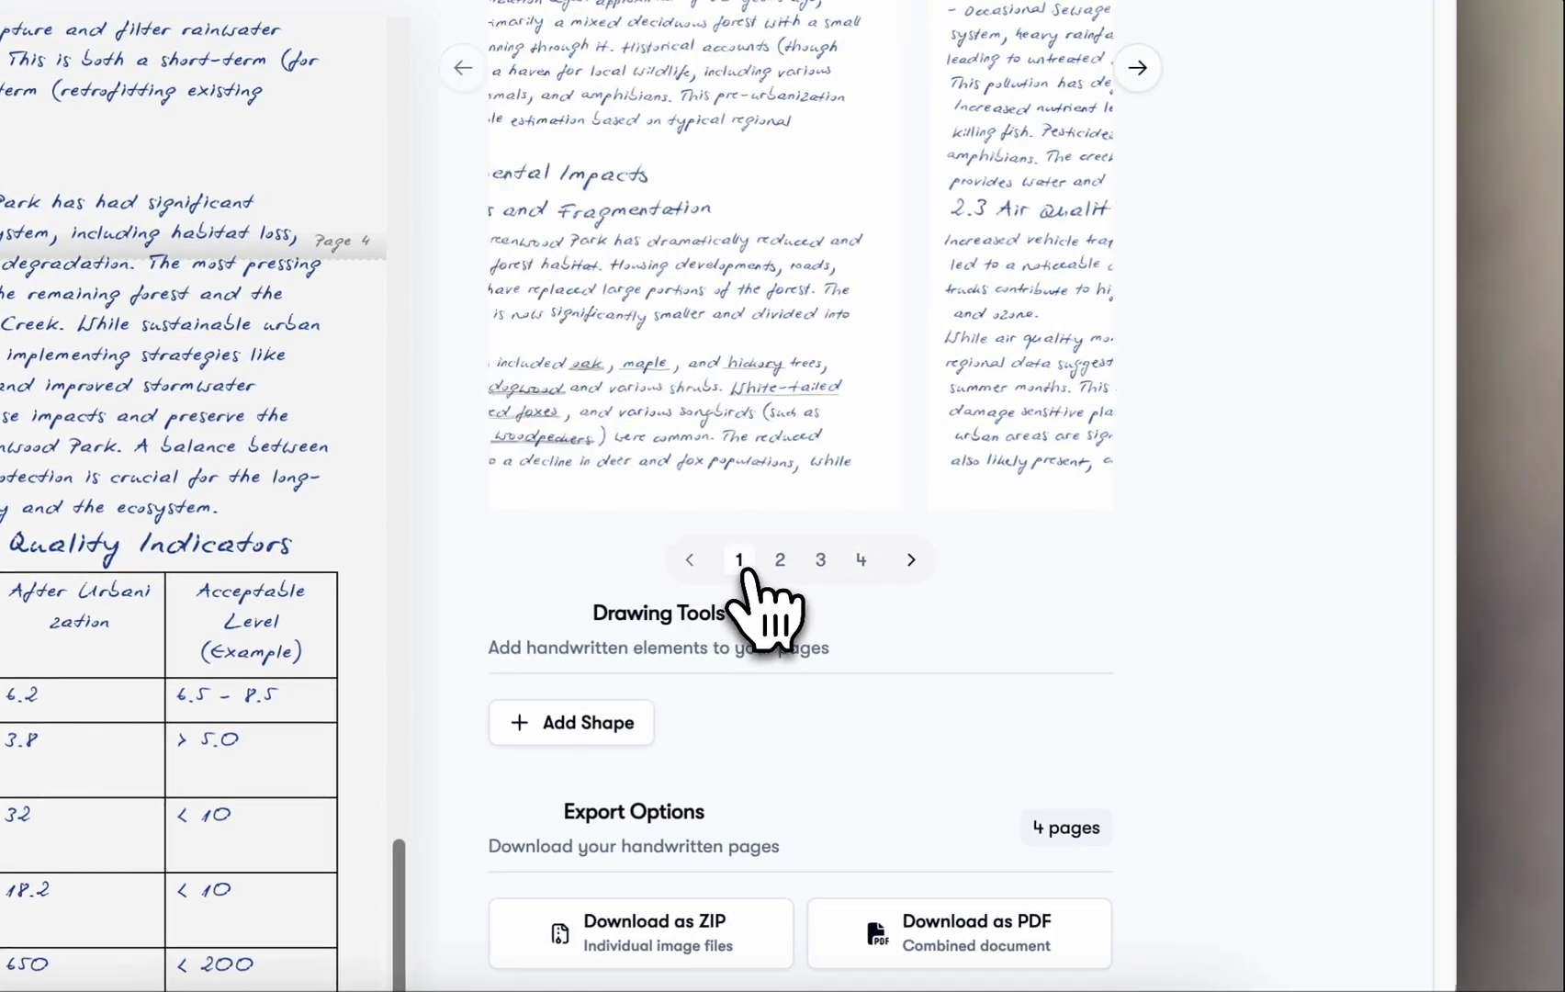
pyautogui.click(606, 734)
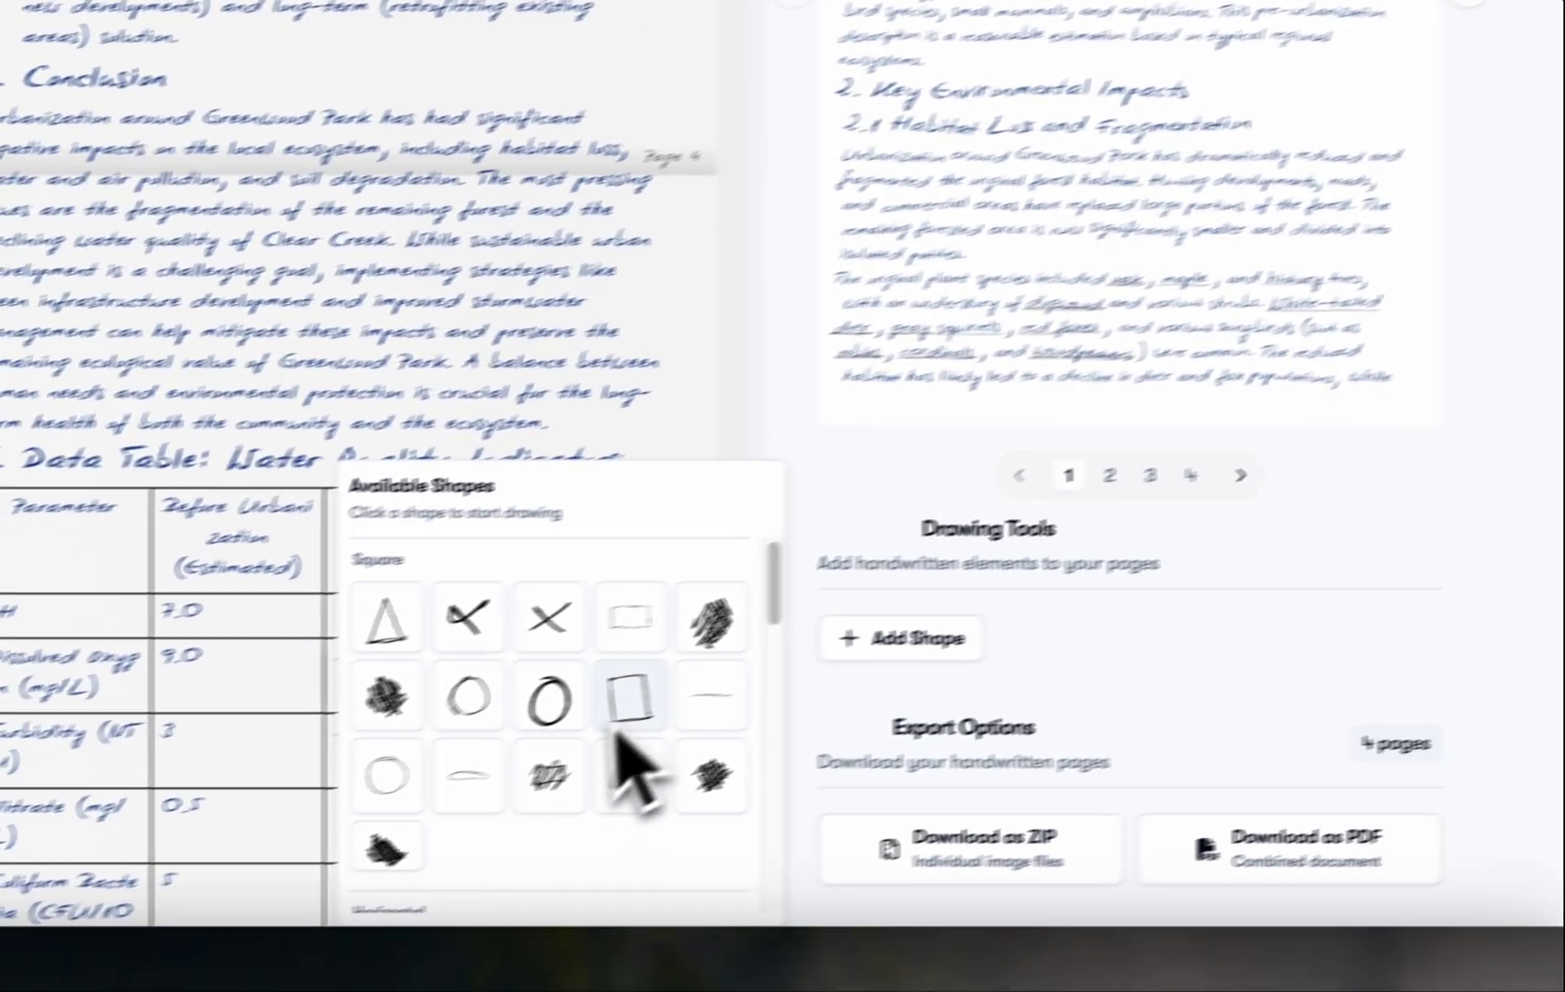
pyautogui.scroll(-3, 695, 661)
pyautogui.scroll(-2, 695, 652)
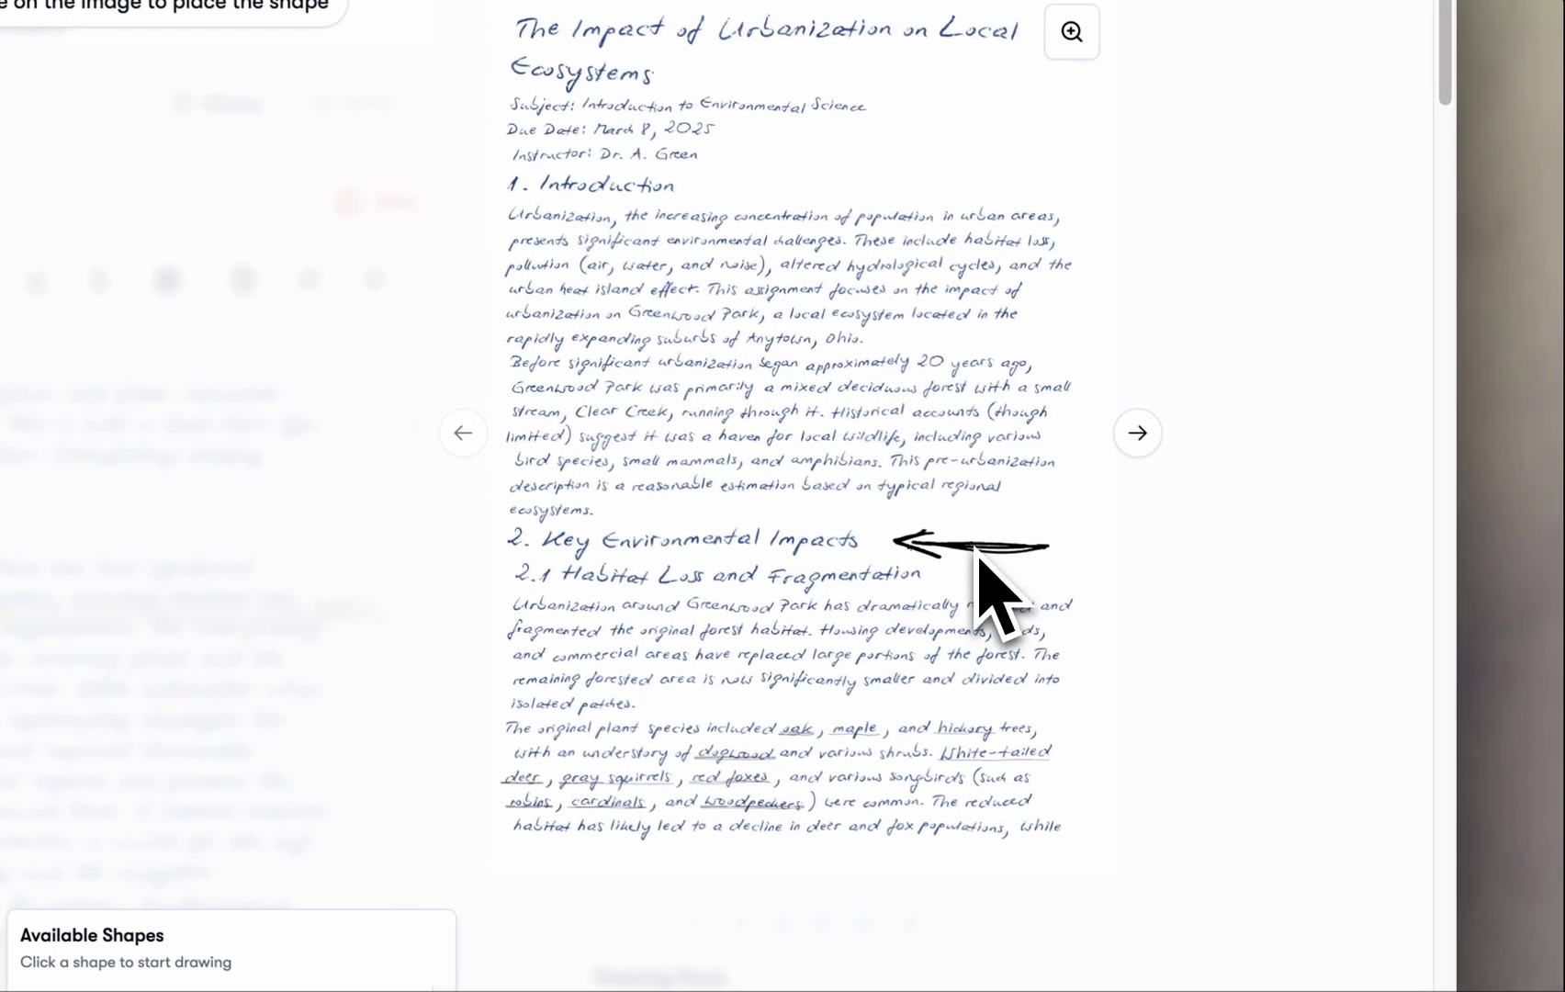
pyautogui.click(976, 555)
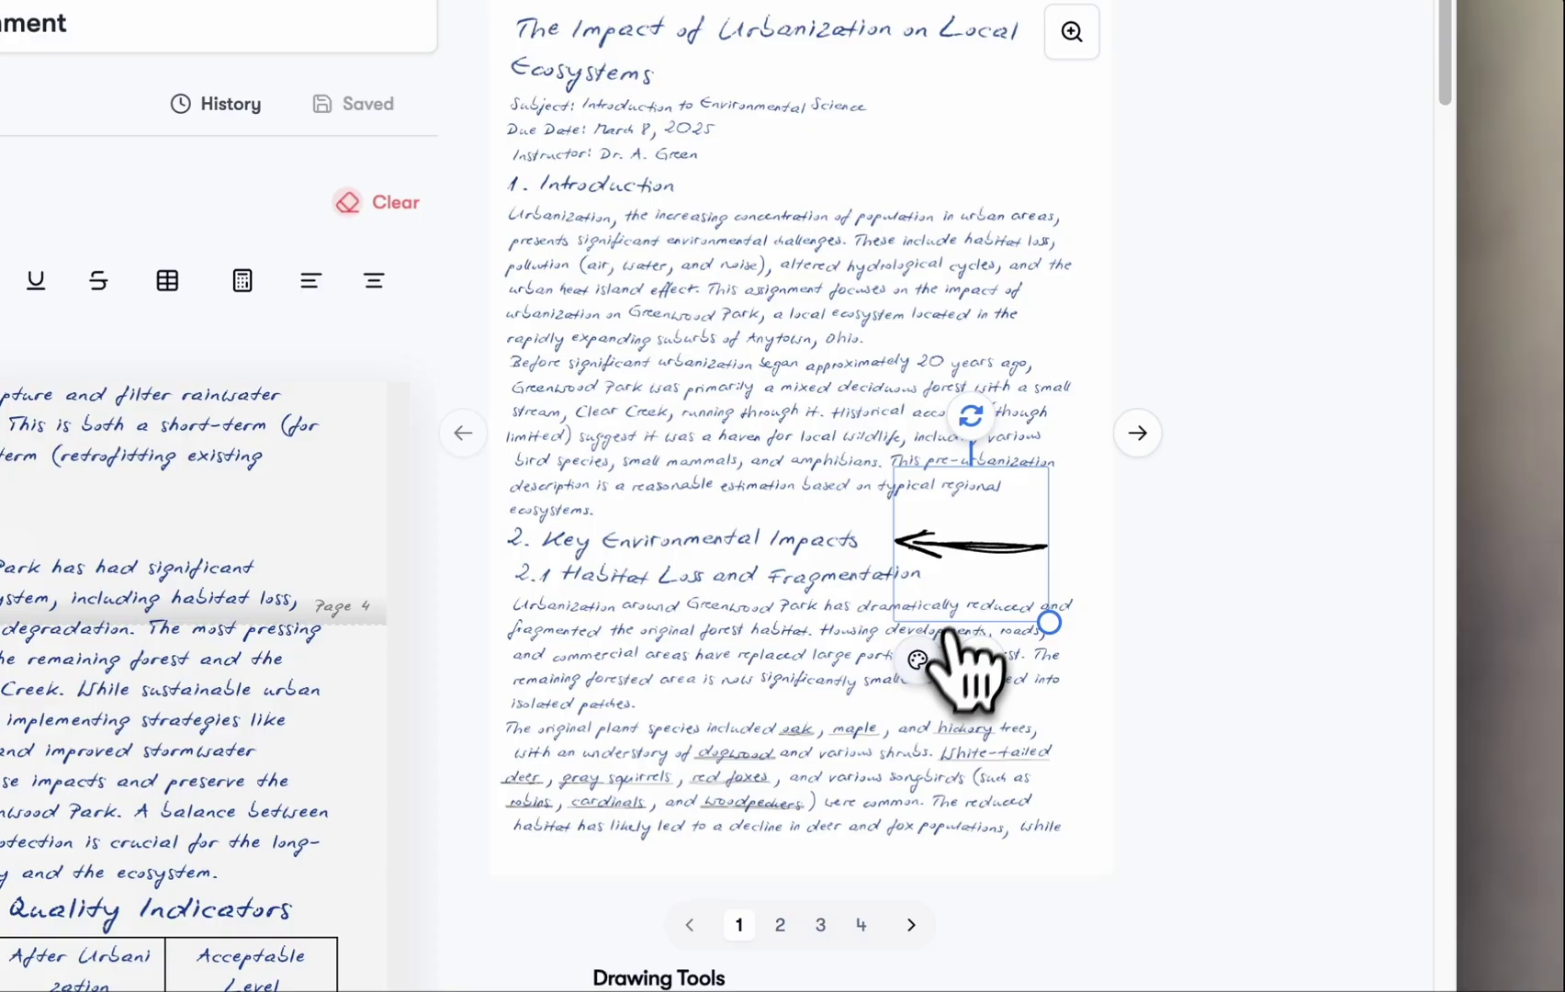
pyautogui.click(917, 659)
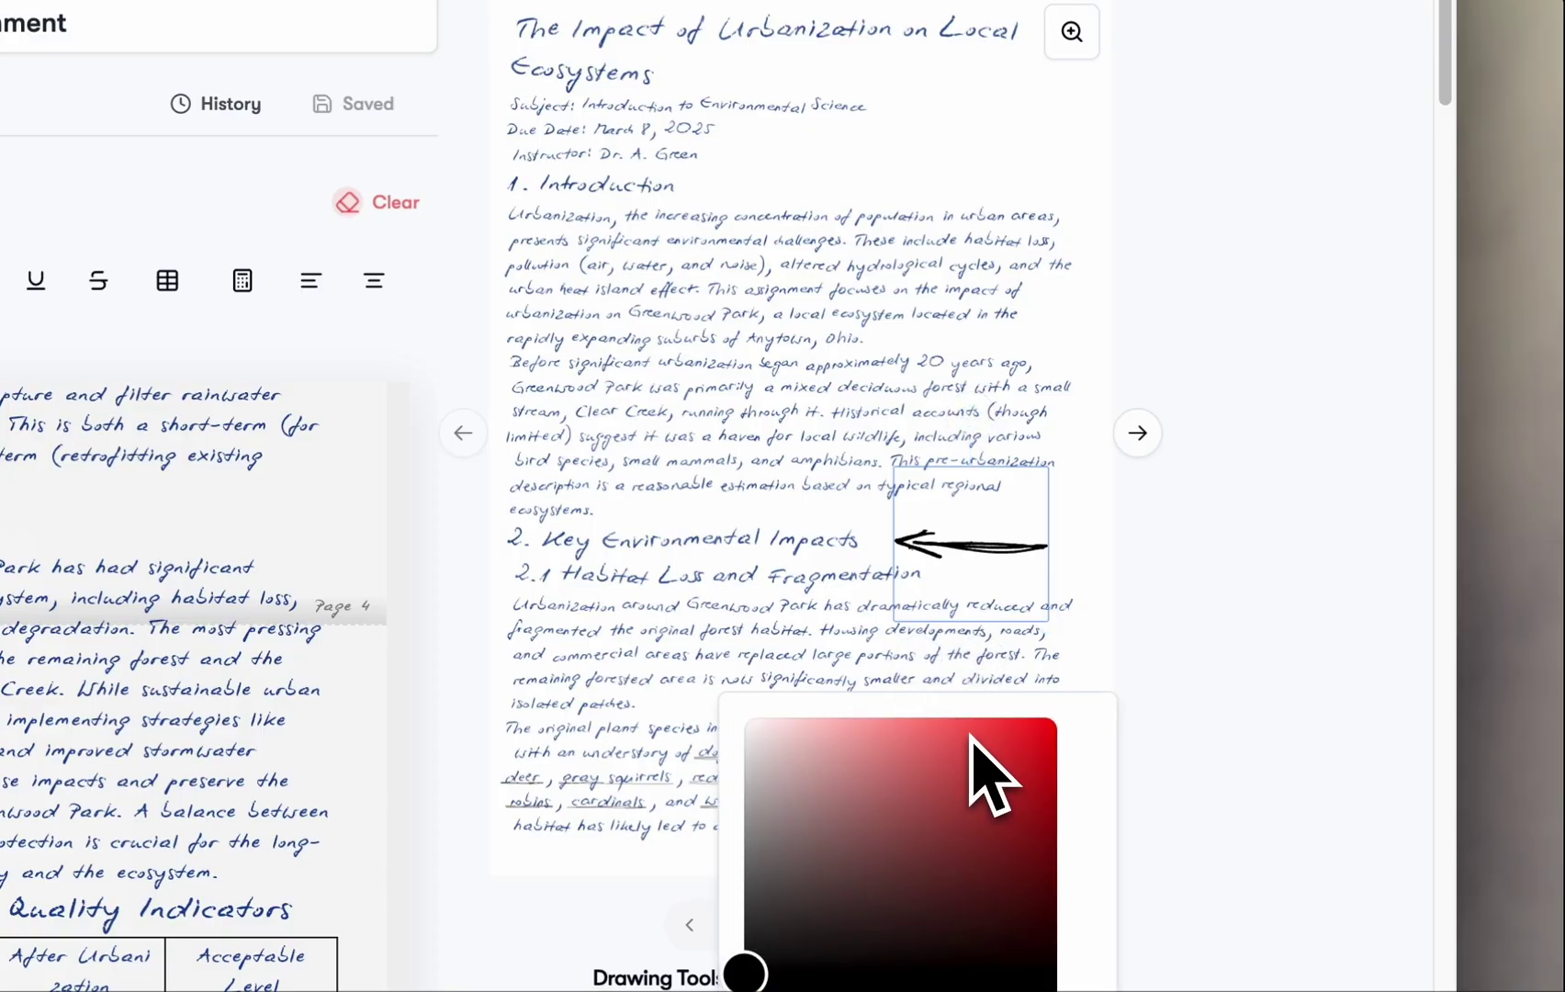
pyautogui.click(975, 341)
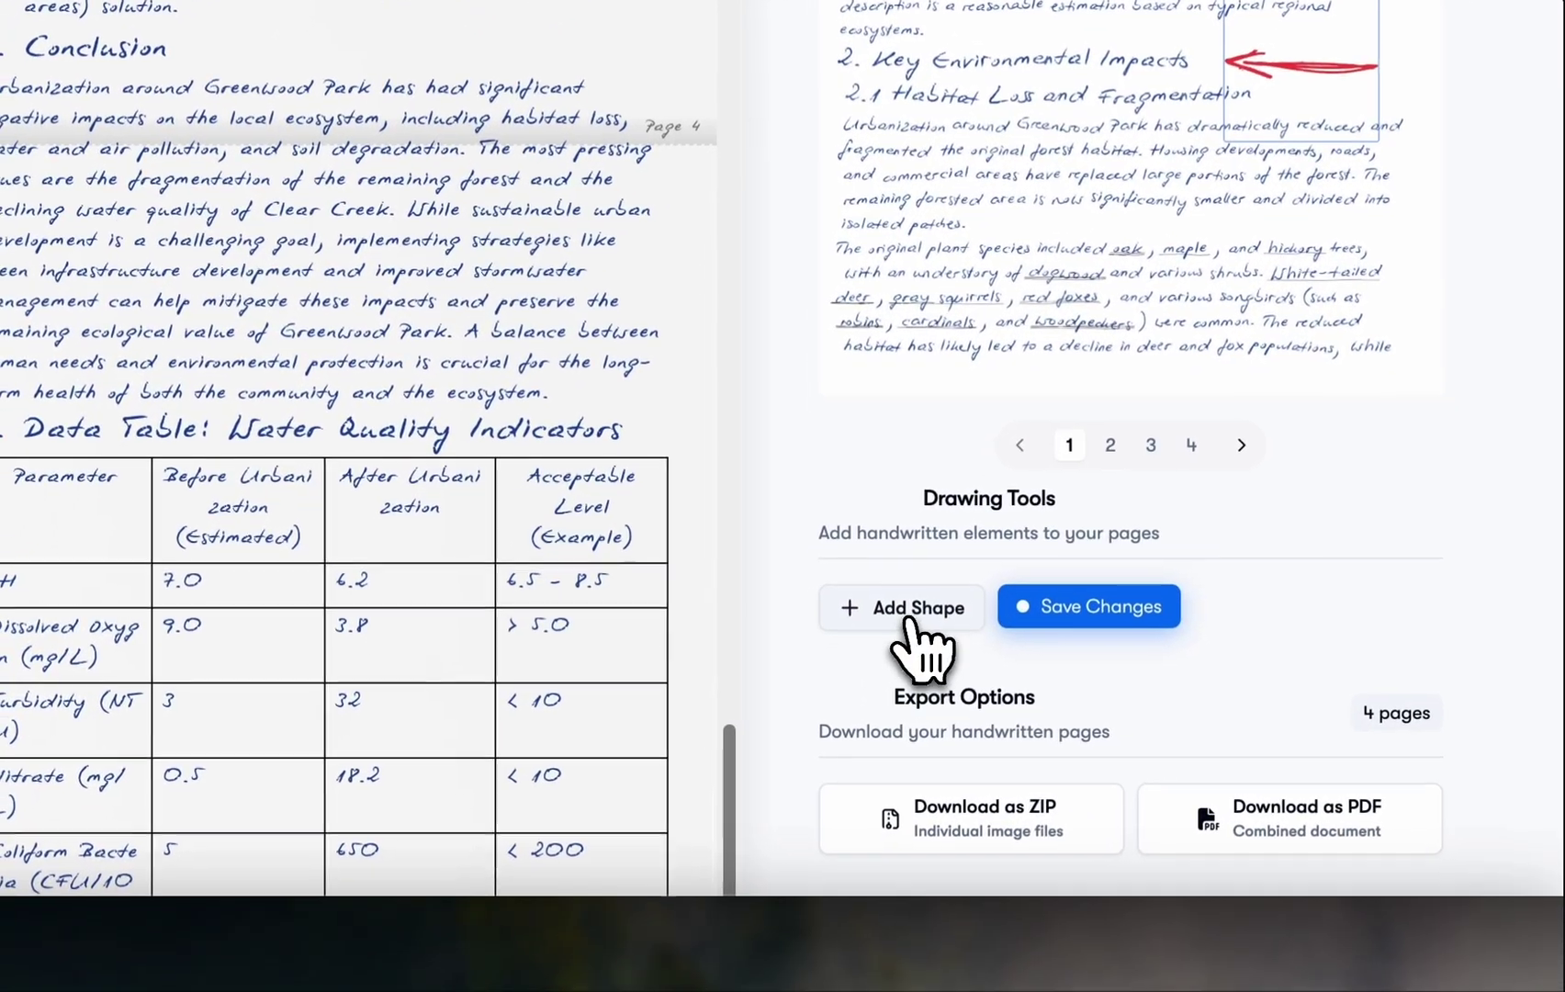
# - Draw a horizontal line under the '1. Introduction' heading and set its colour
pyautogui.click(909, 599)
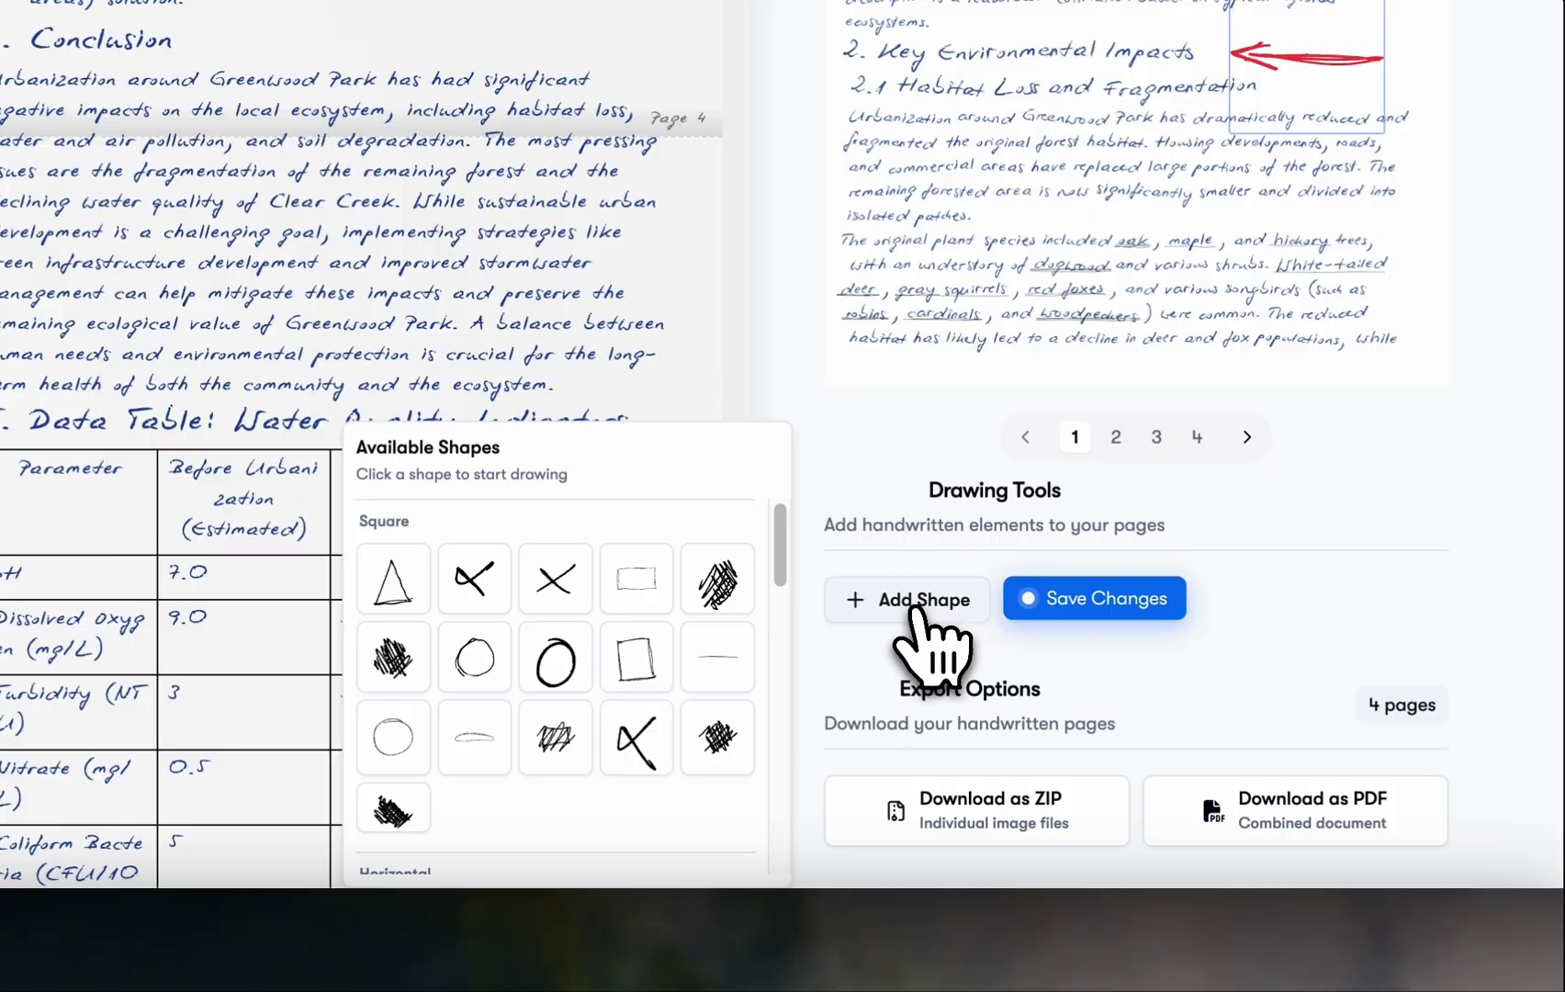
pyautogui.scroll(-5, 610, 684)
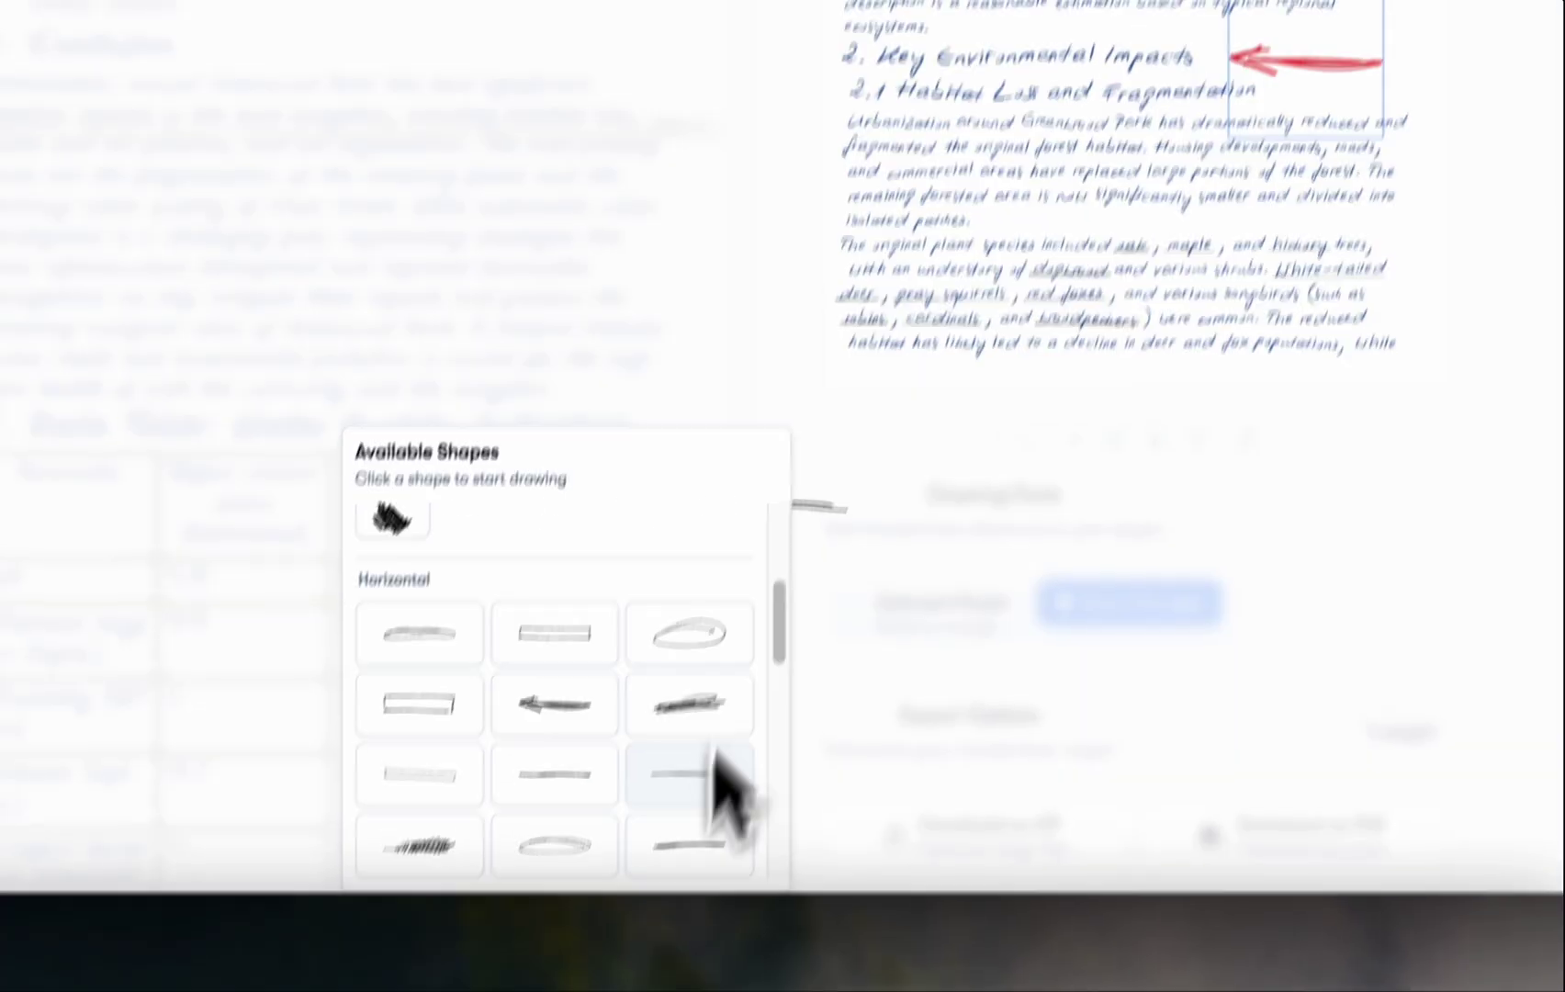
pyautogui.click(700, 791)
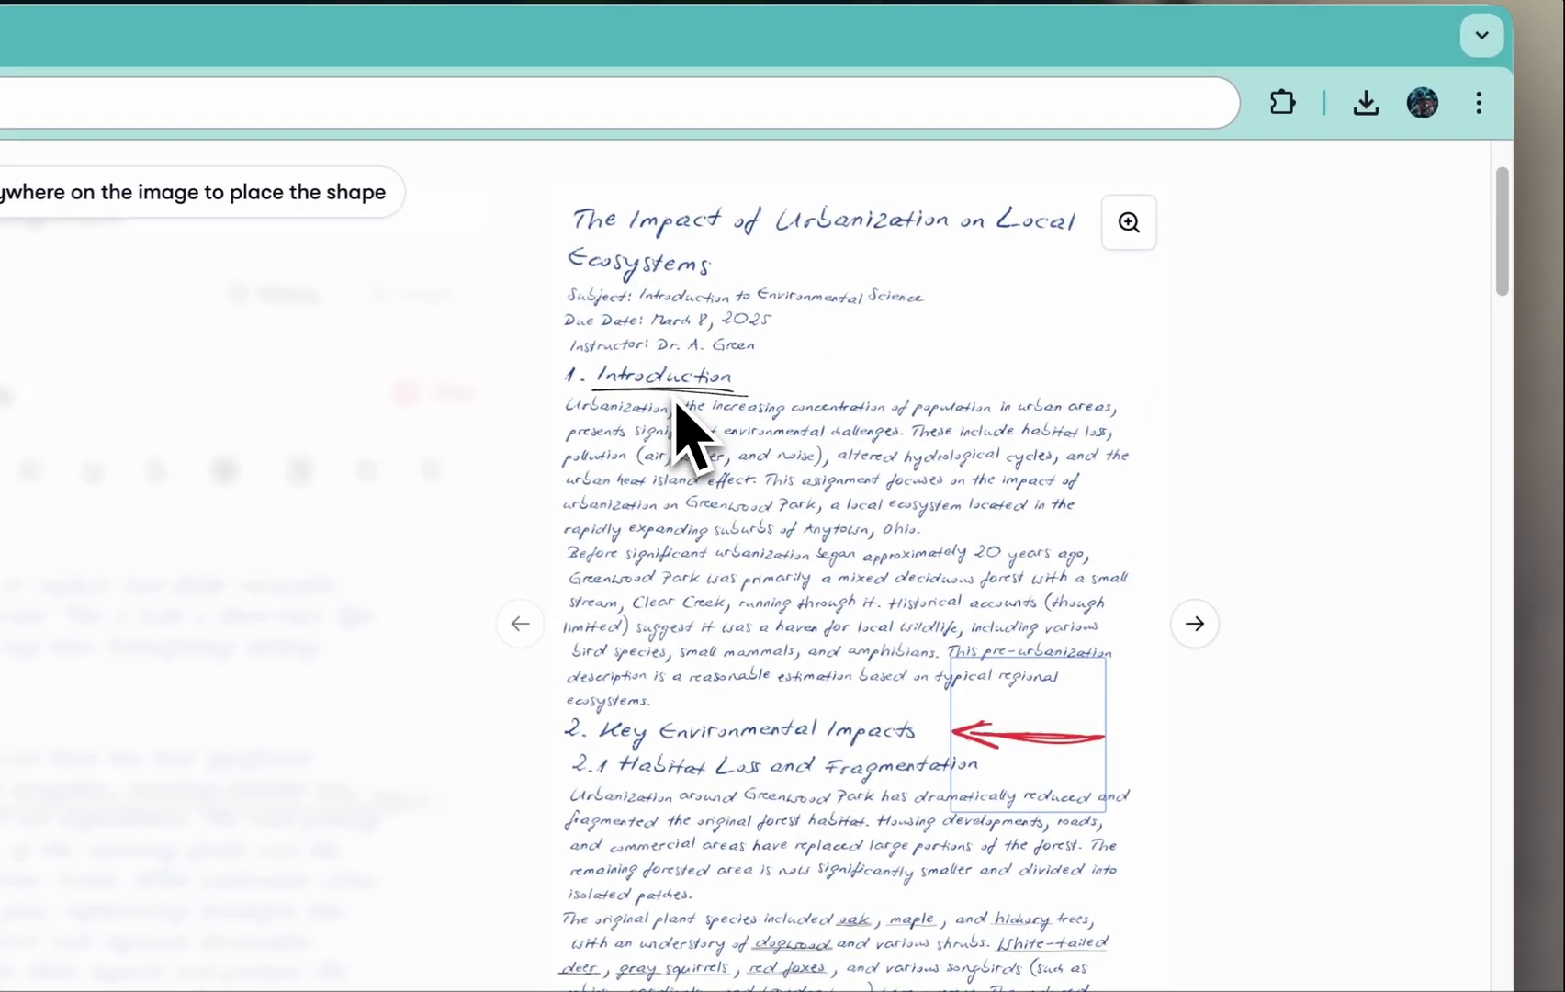
pyautogui.click(678, 405)
pyautogui.click(616, 506)
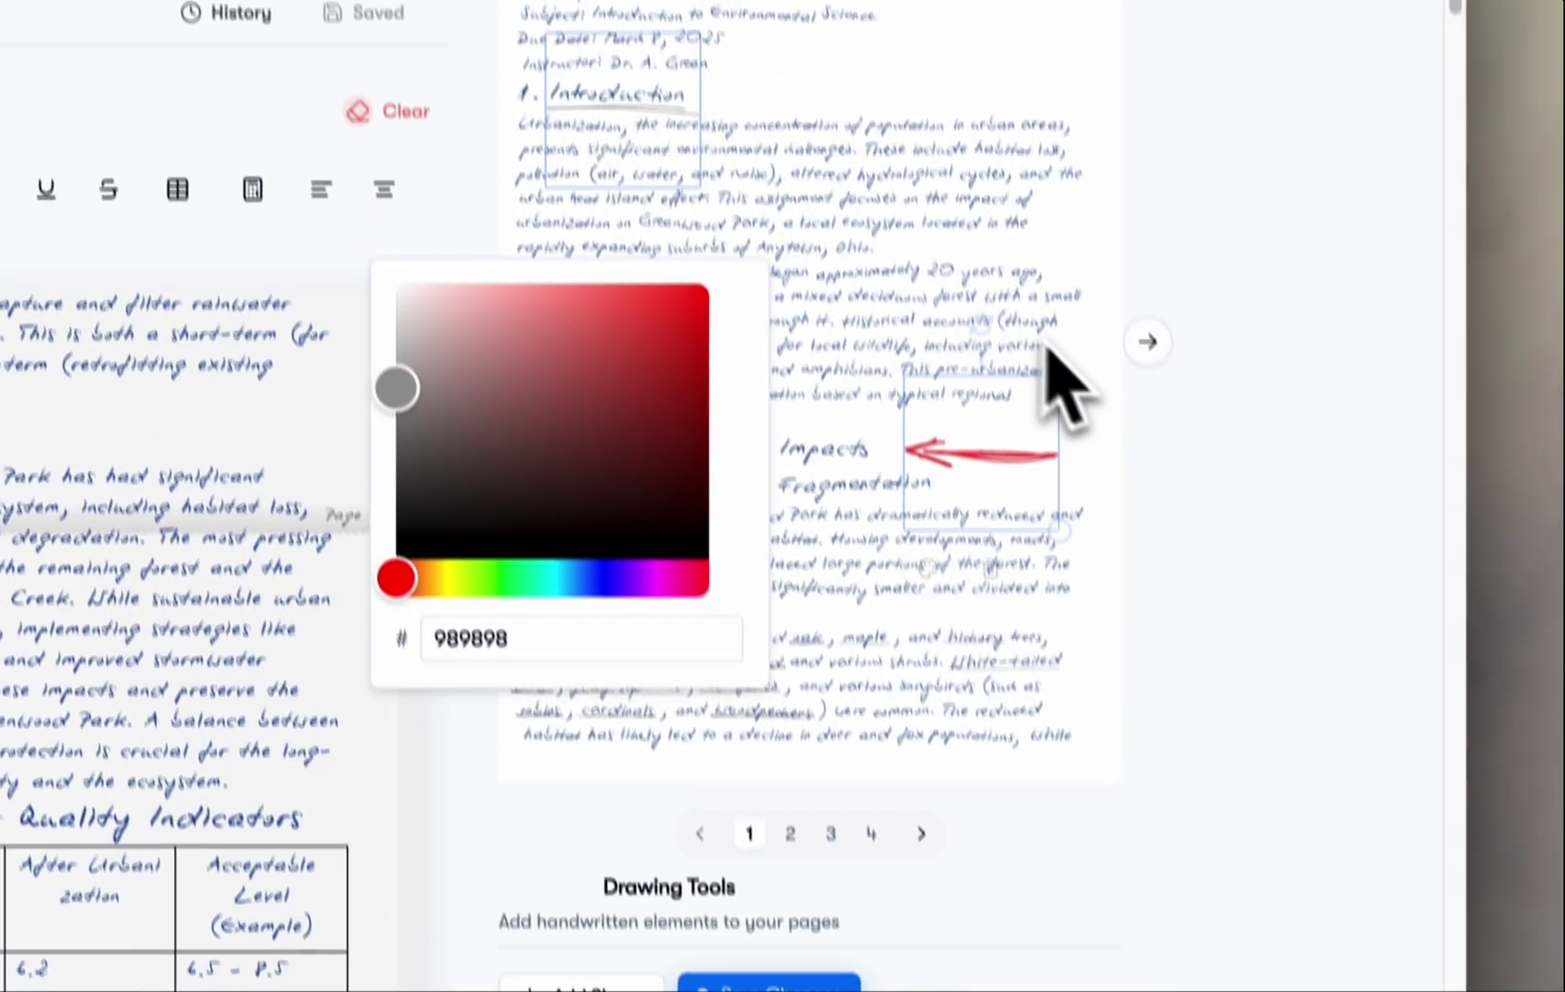
# - Save the arrow and underline onto the handwritten pages
pyautogui.scroll(-3, 918, 596)
pyautogui.click(822, 745)
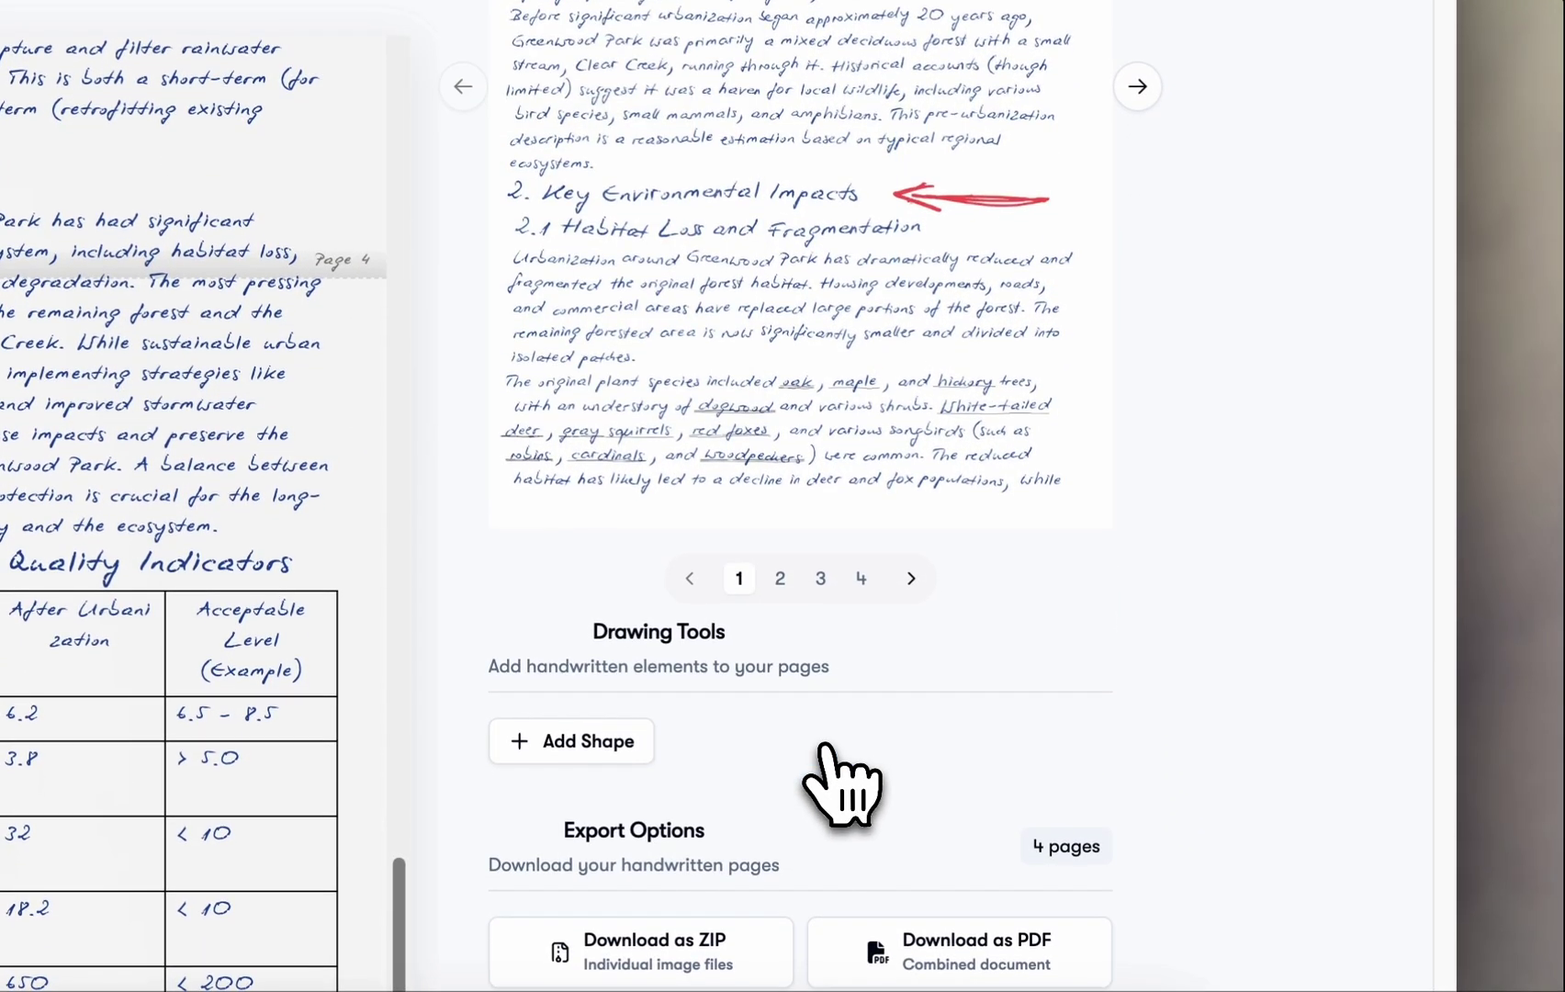
pyautogui.scroll(3, 918, 276)
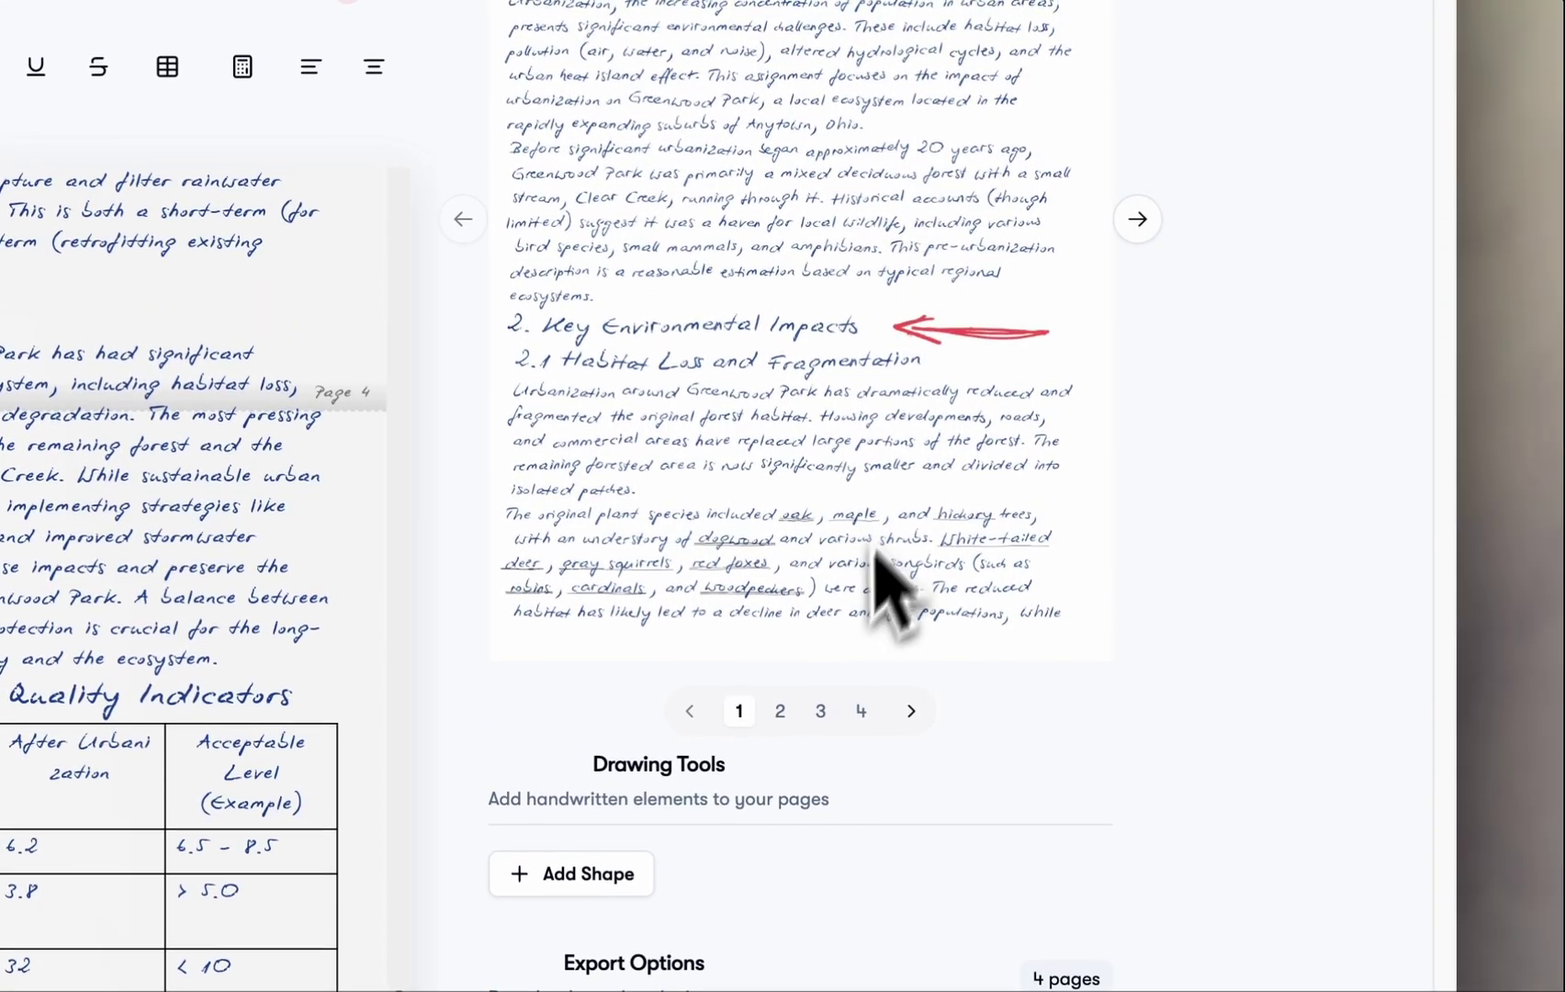
pyautogui.scroll(-5, 918, 781)
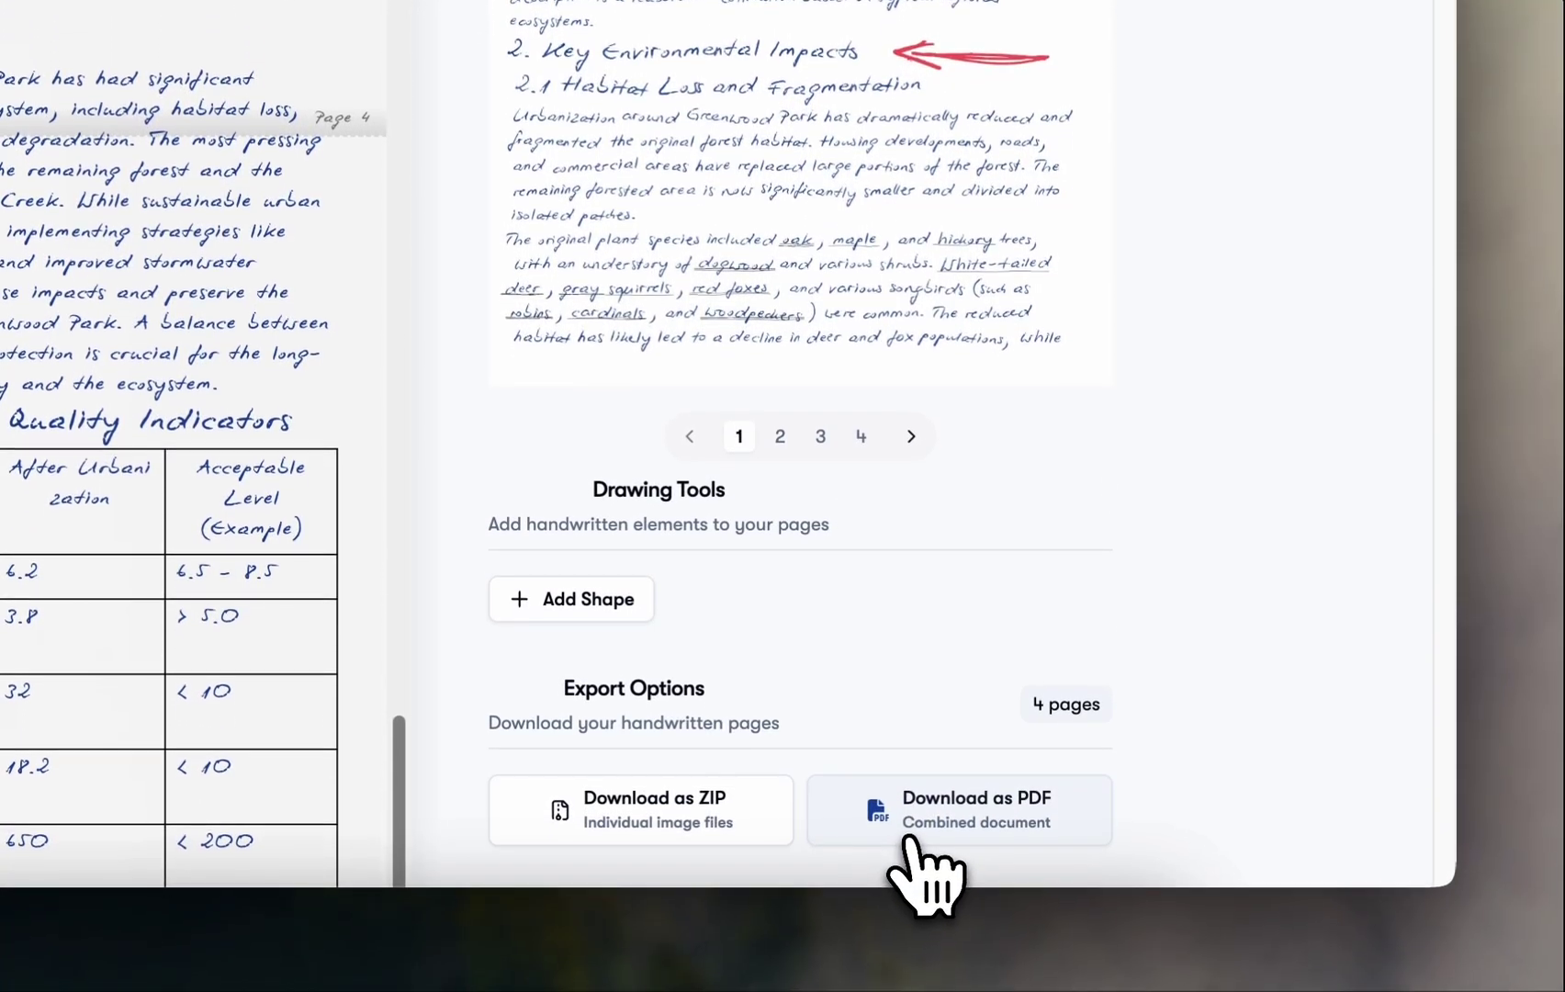
# - Download the handwritten pages as one PDF, open it, and review all four pages
pyautogui.click(907, 837)
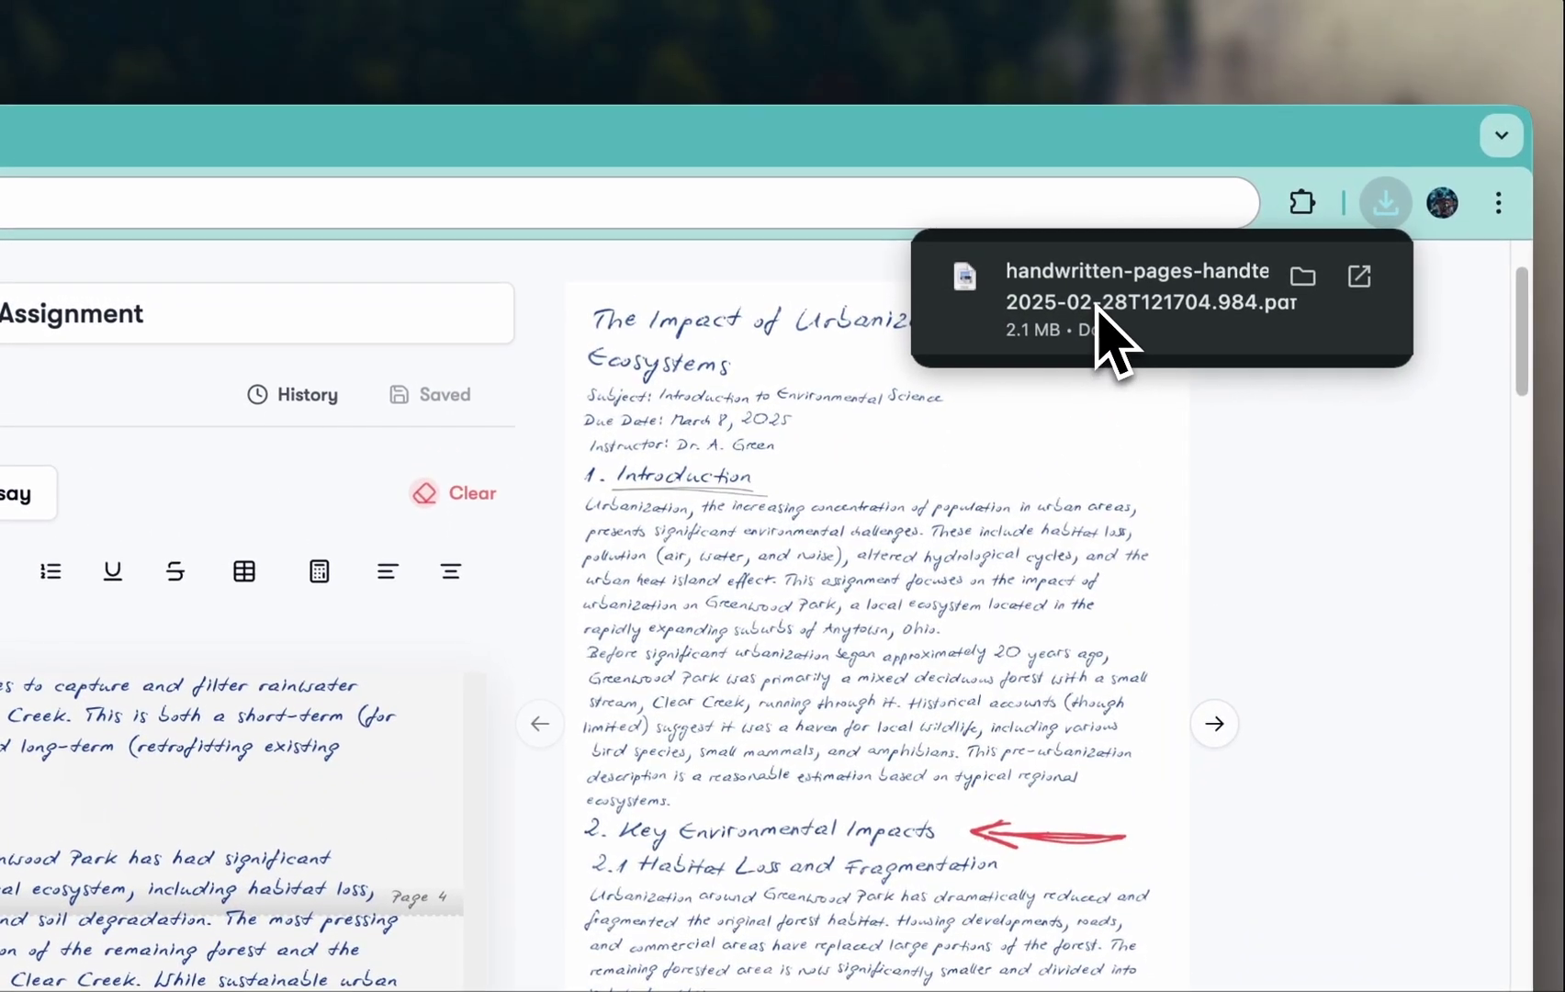
pyautogui.click(1096, 305)
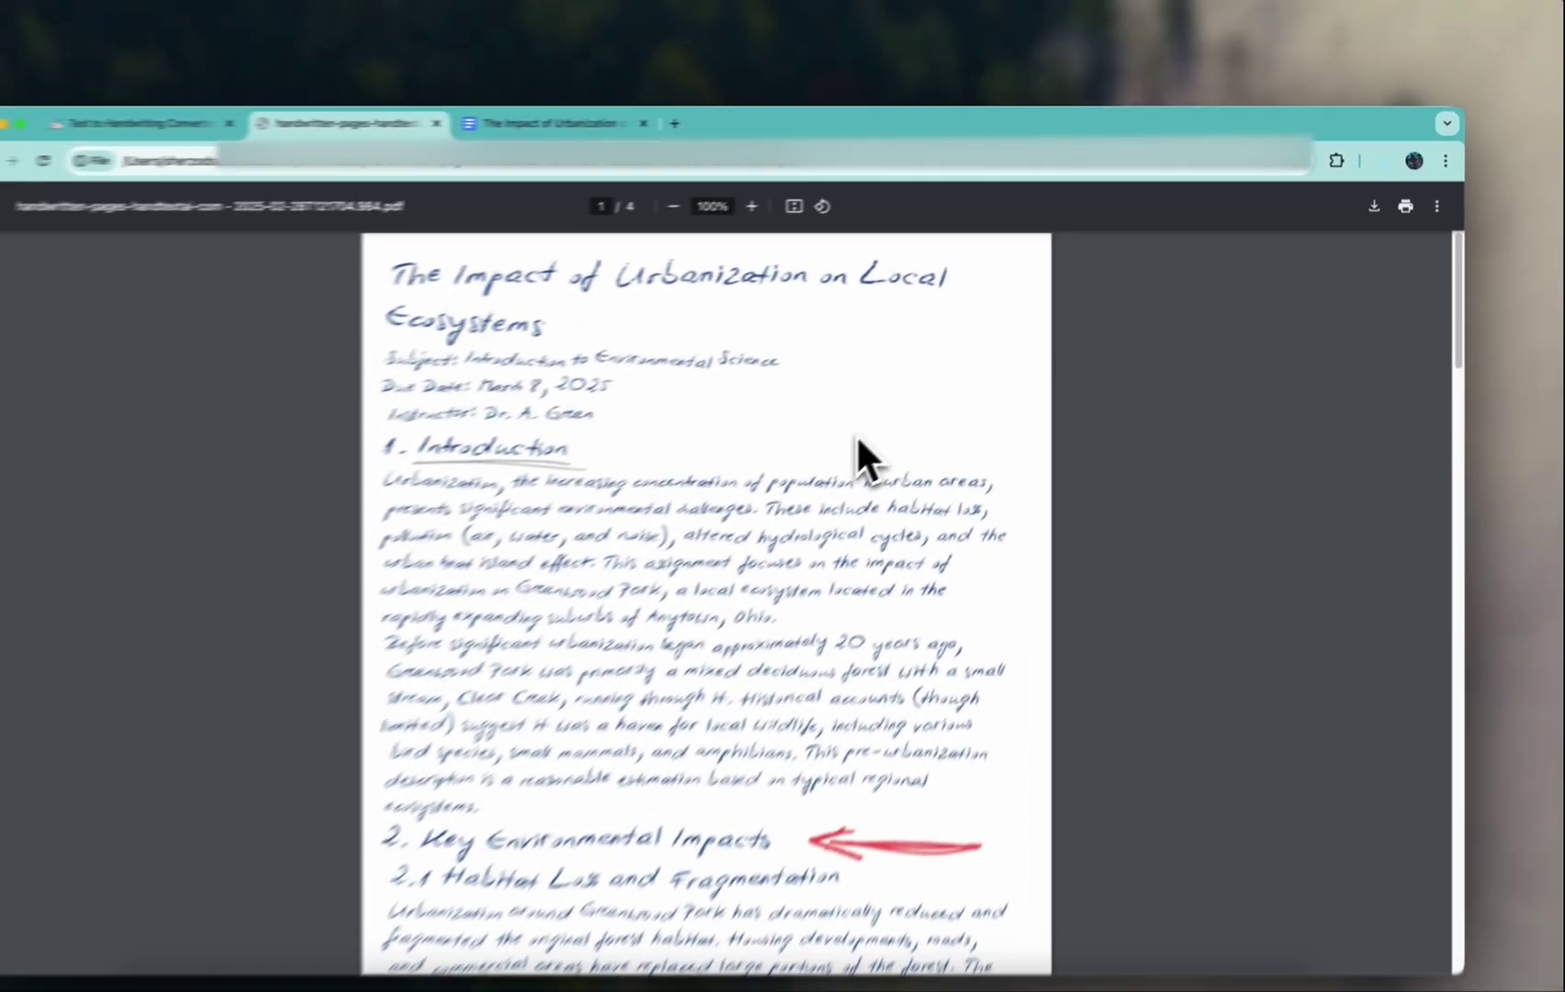
pyautogui.scroll(-3, 666, 301)
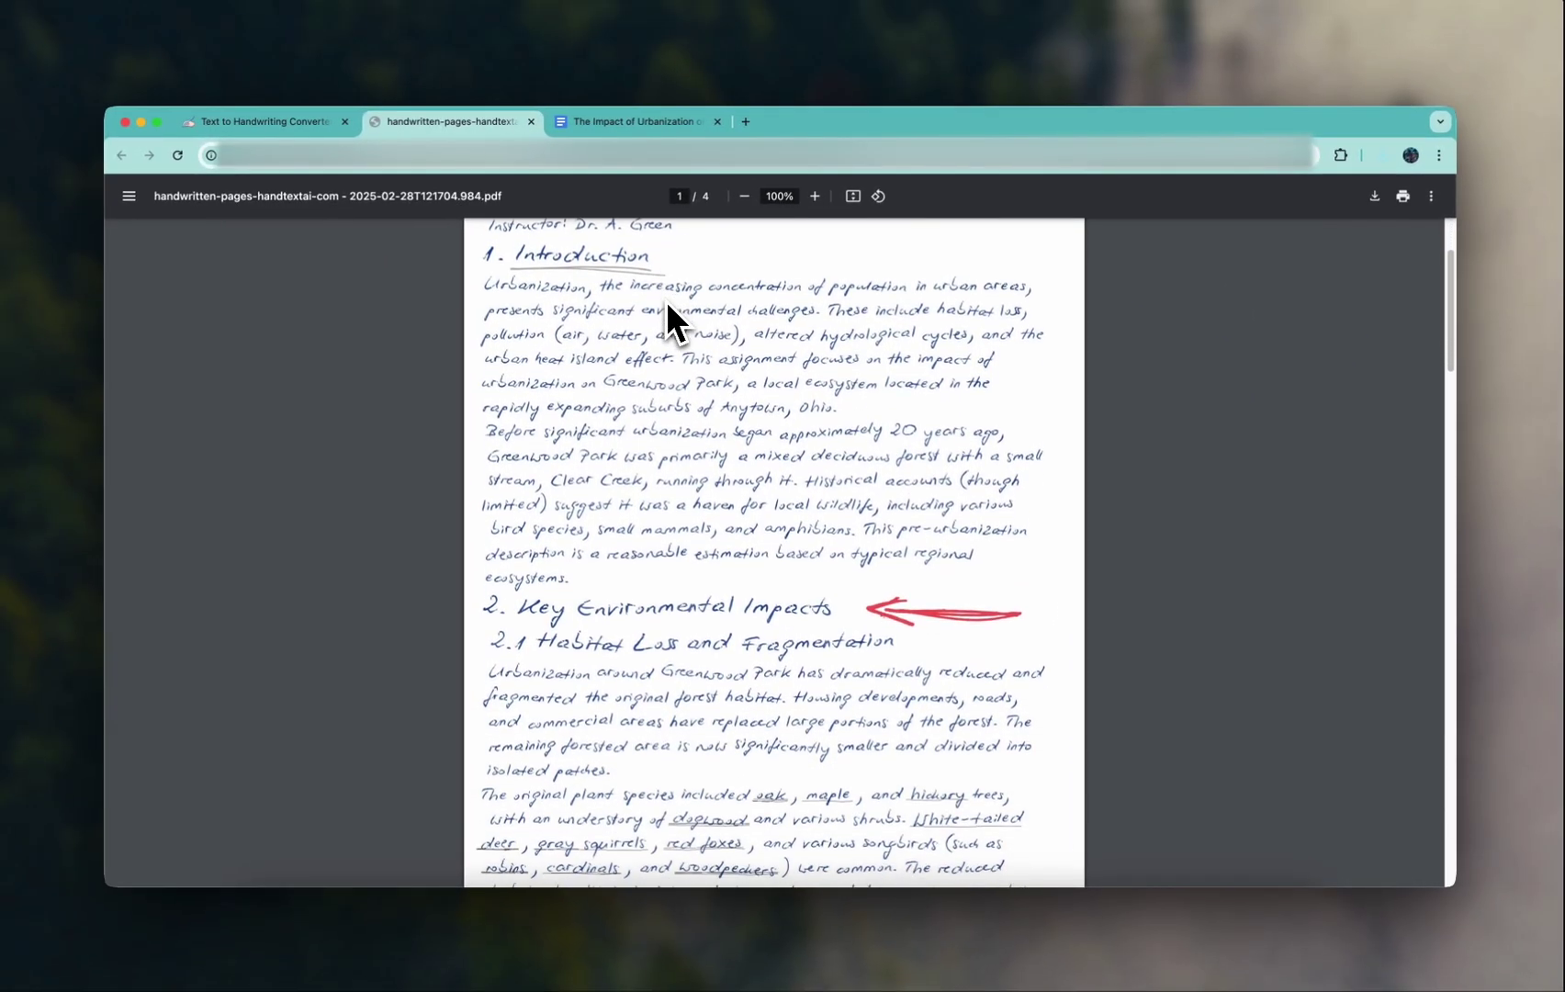
pyautogui.scroll(-2, 667, 300)
pyautogui.scroll(-5, 668, 292)
pyautogui.scroll(-2, 655, 350)
pyautogui.scroll(-10, 656, 359)
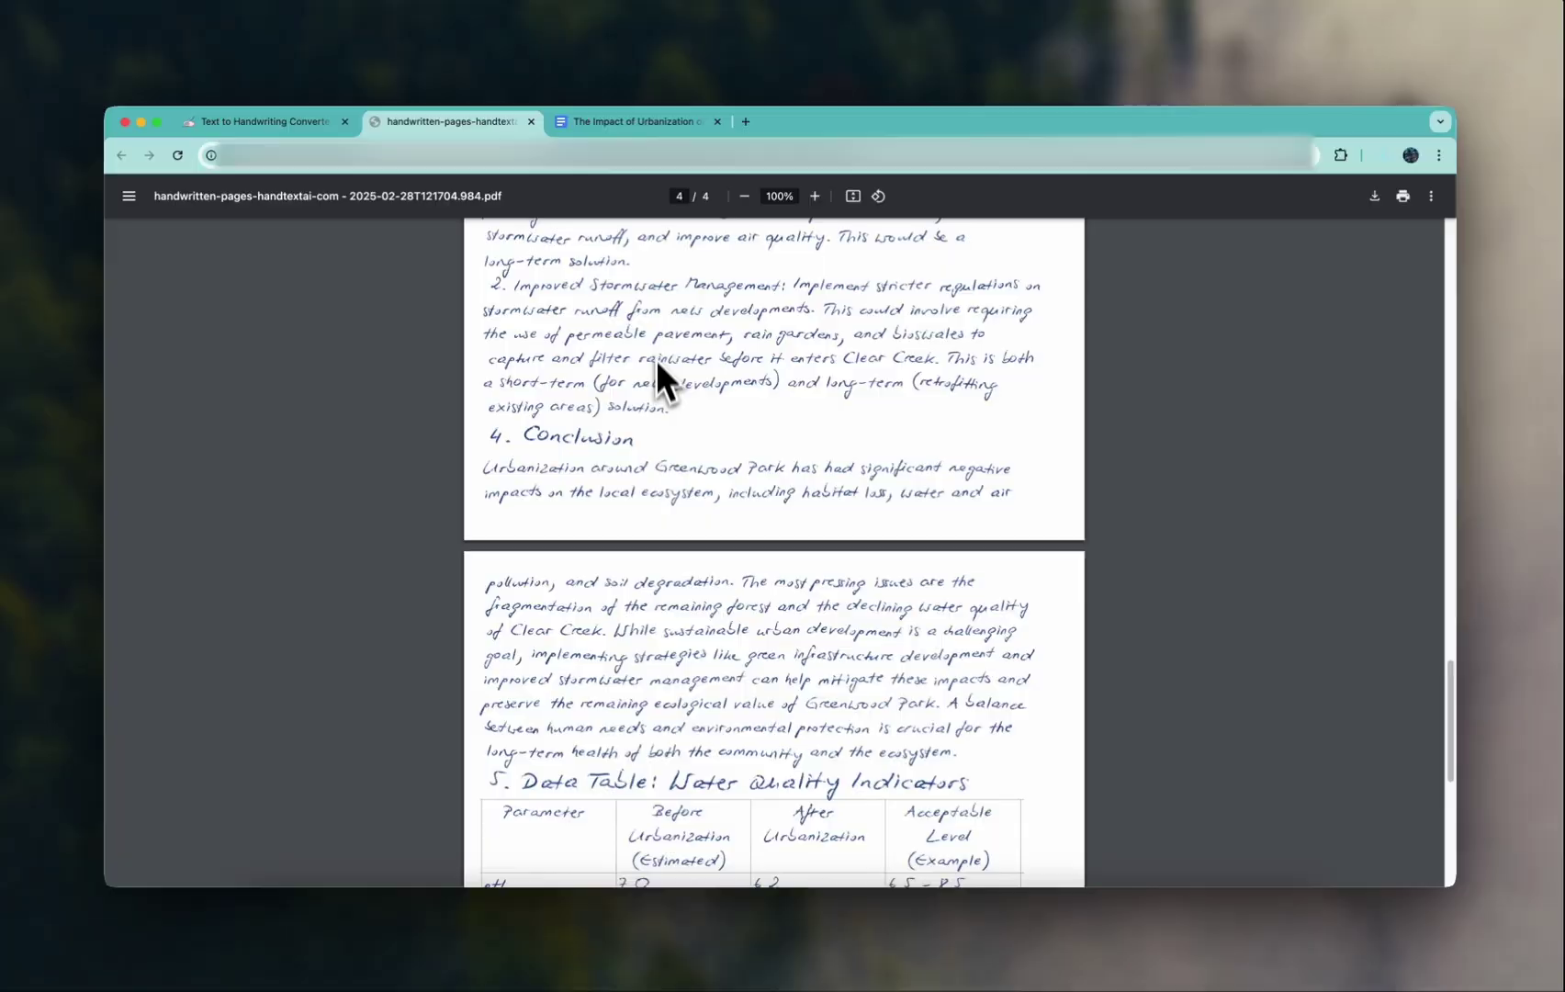
pyautogui.scroll(-6, 655, 359)
pyautogui.scroll(2, 674, 525)
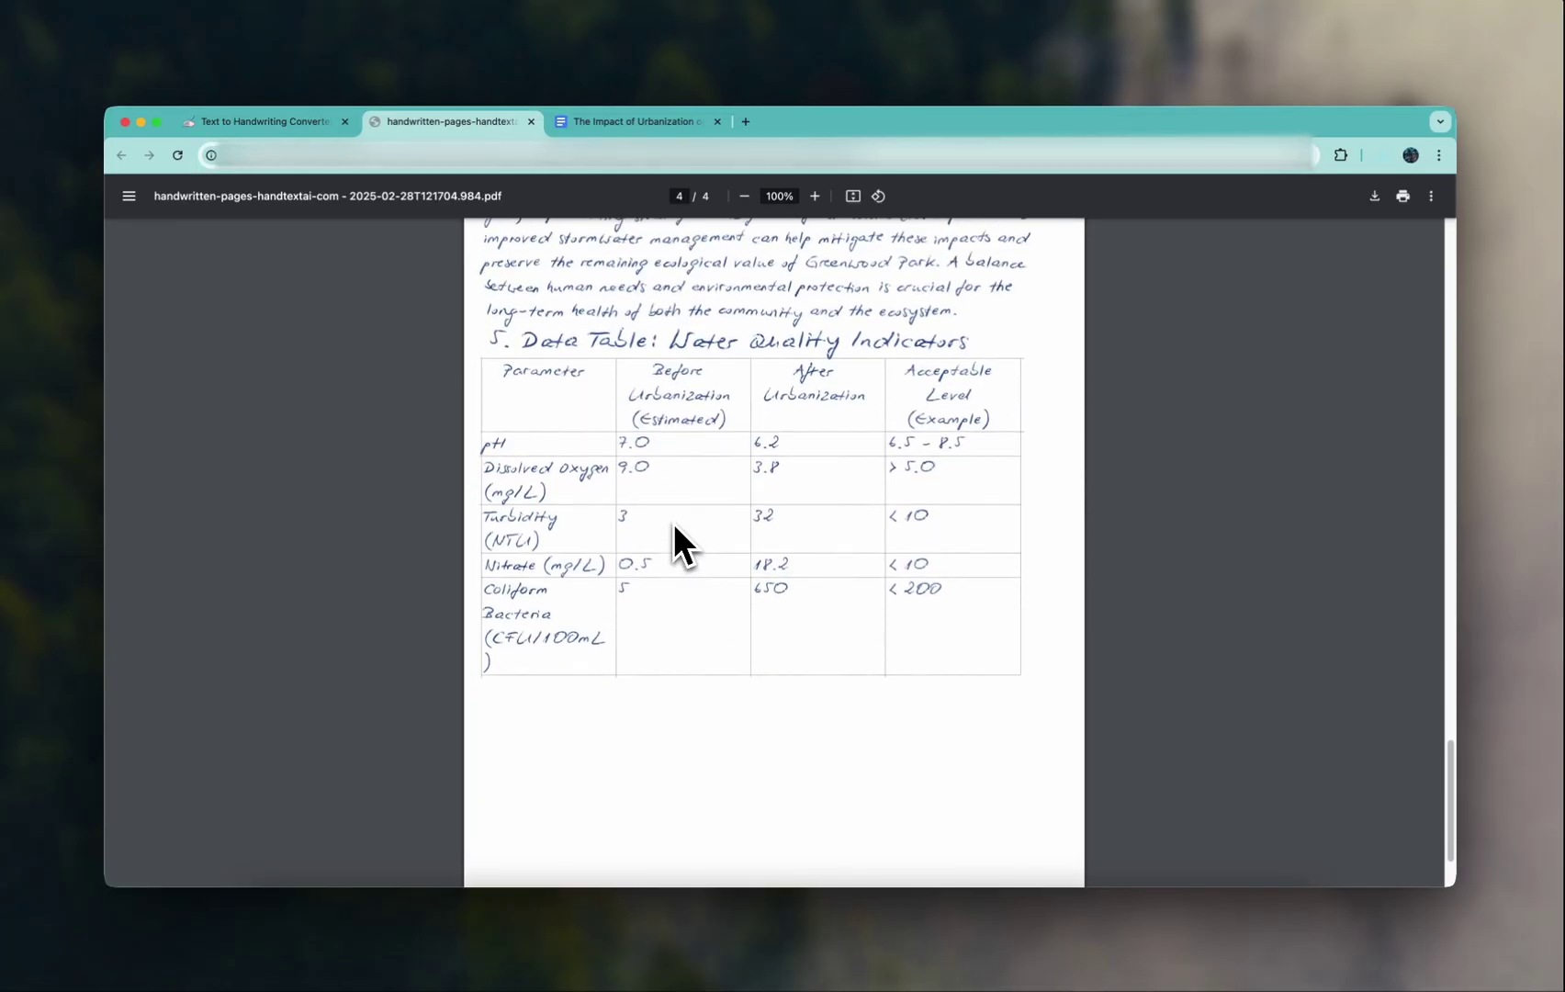
pyautogui.scroll(10, 674, 525)
pyautogui.scroll(10, 674, 525)
pyautogui.scroll(10, 674, 525)
pyautogui.scroll(1, 674, 522)
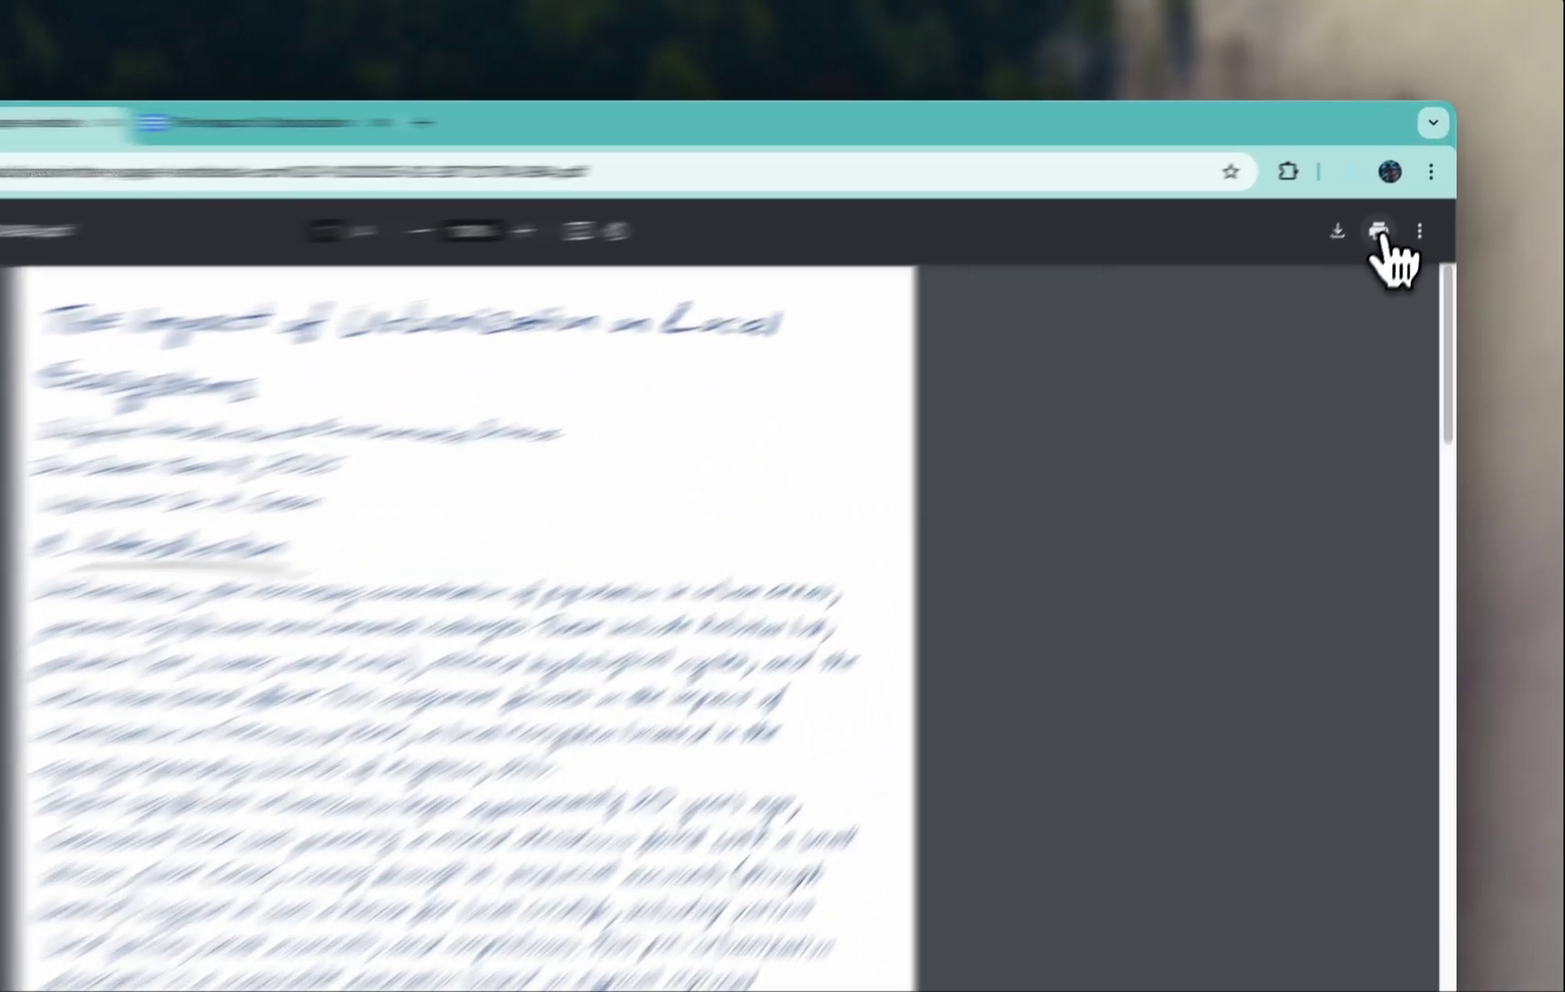
# - Open the Print dialog for the handwritten PDF with More settings expanded
pyautogui.click(1402, 196)
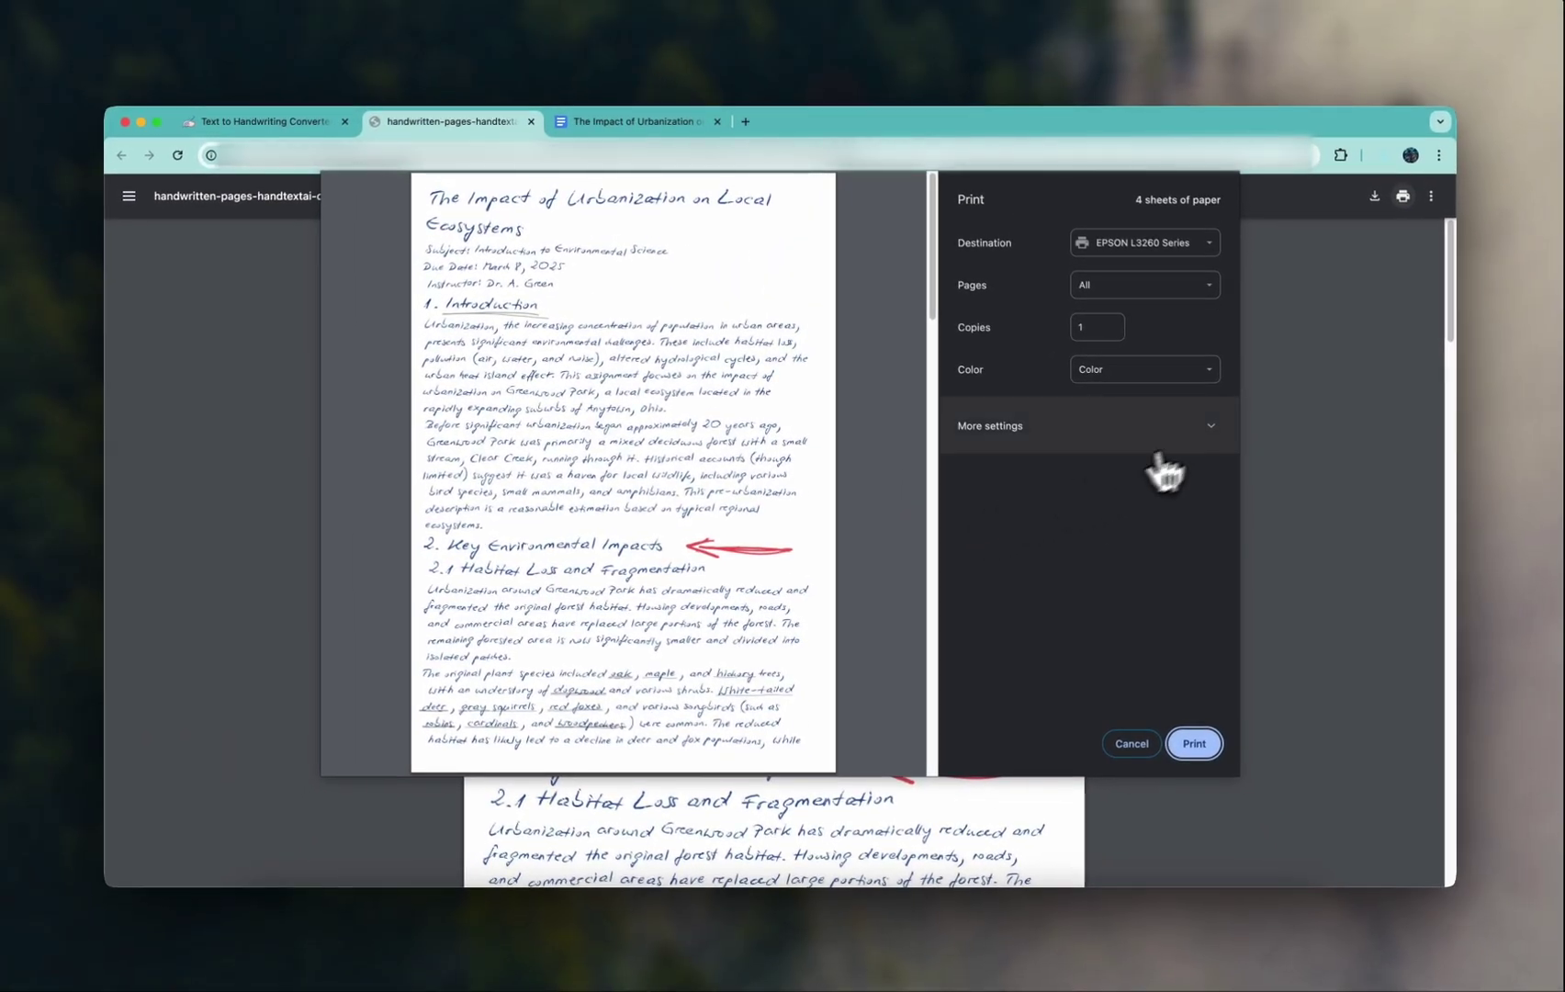
pyautogui.click(1209, 447)
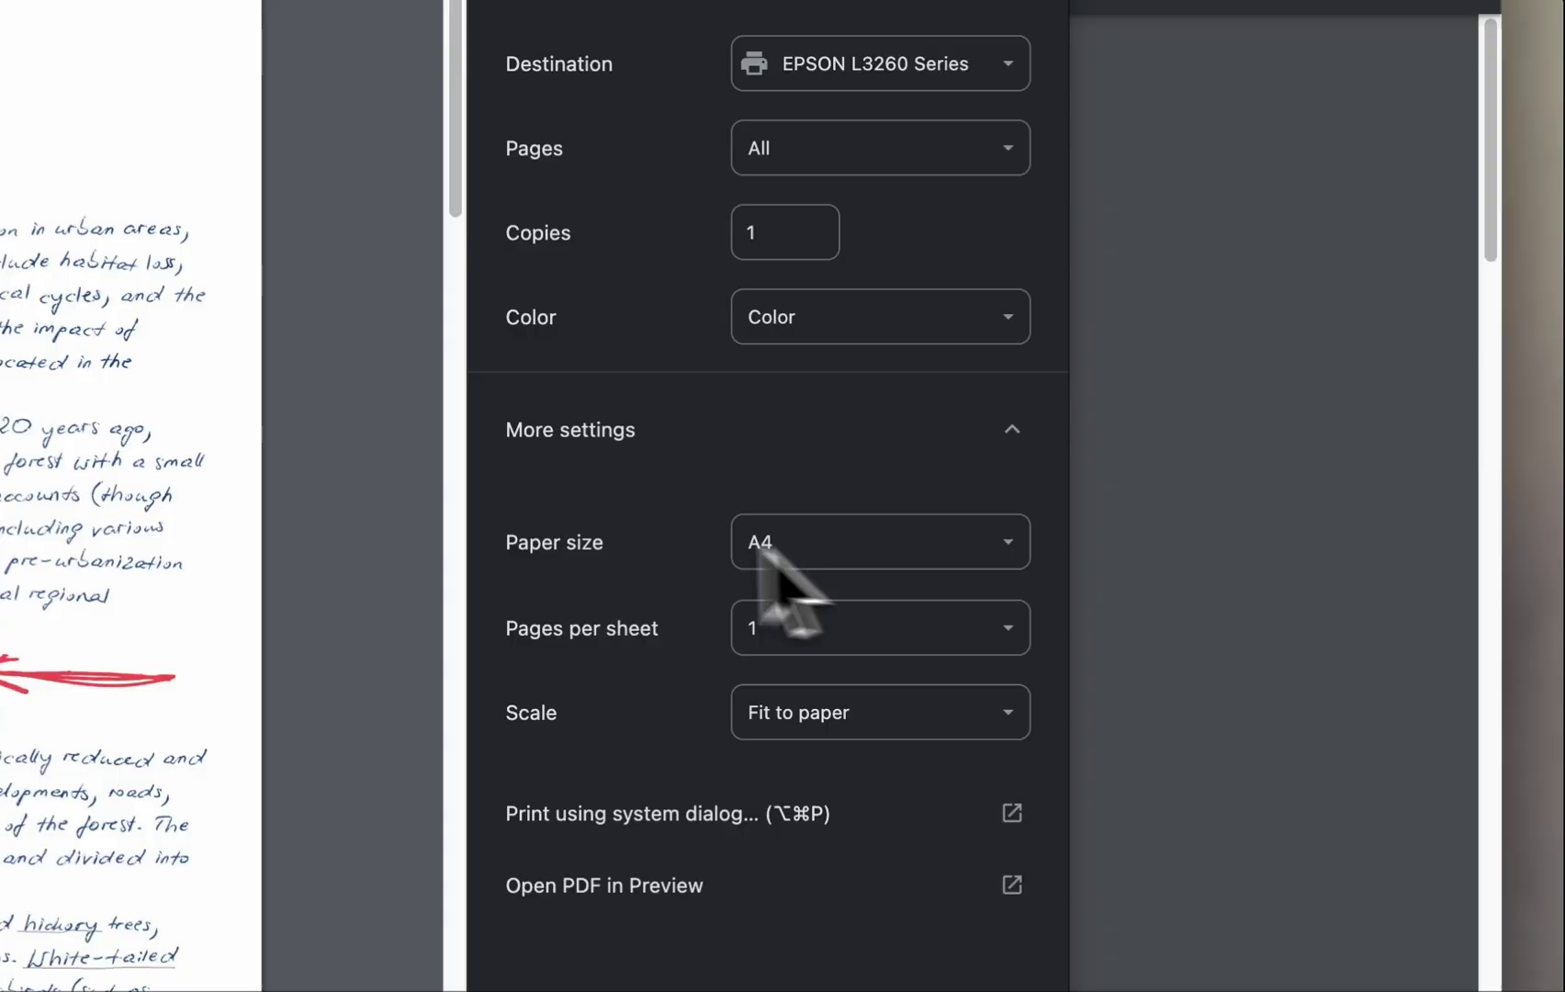